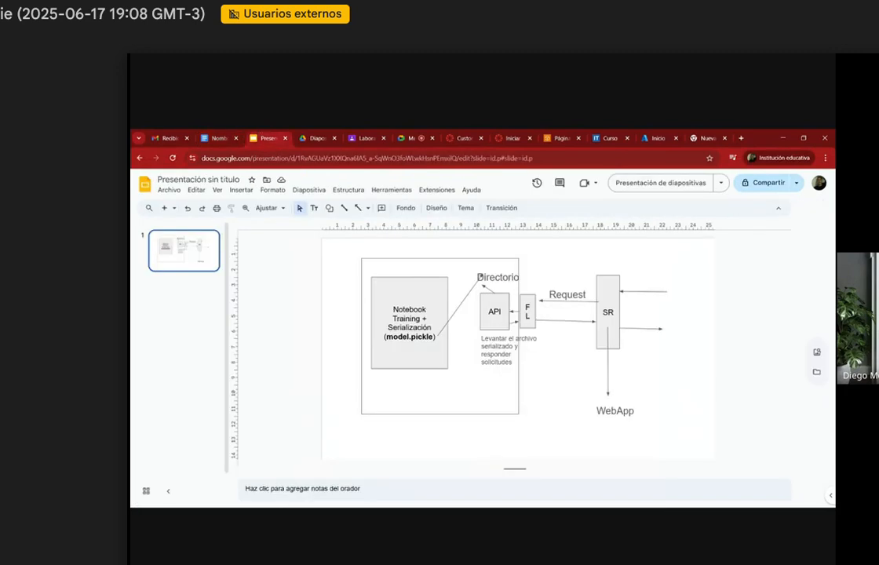
# Step: Check the AWS use-case slide, then highlight the Test data JSON at the end of the resource names and code document
pyautogui.click(316, 138)
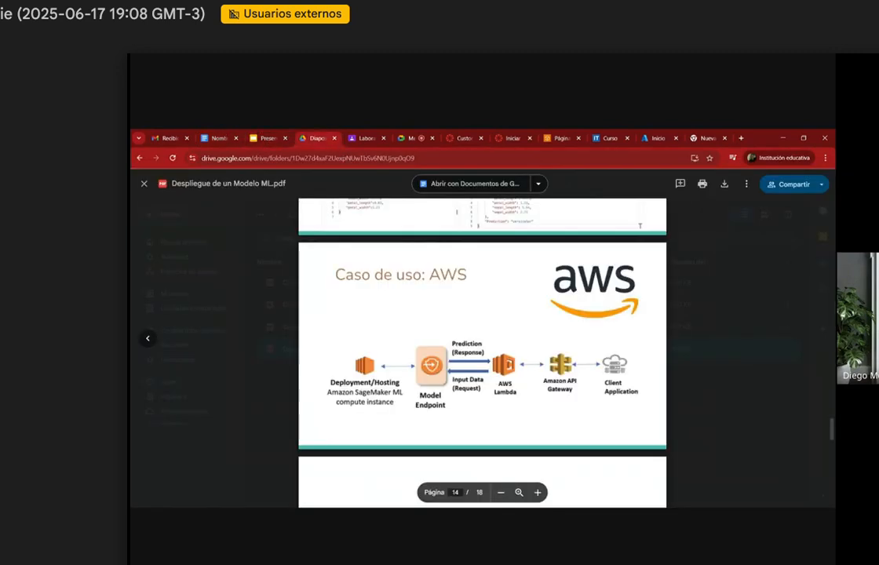
pyautogui.click(267, 138)
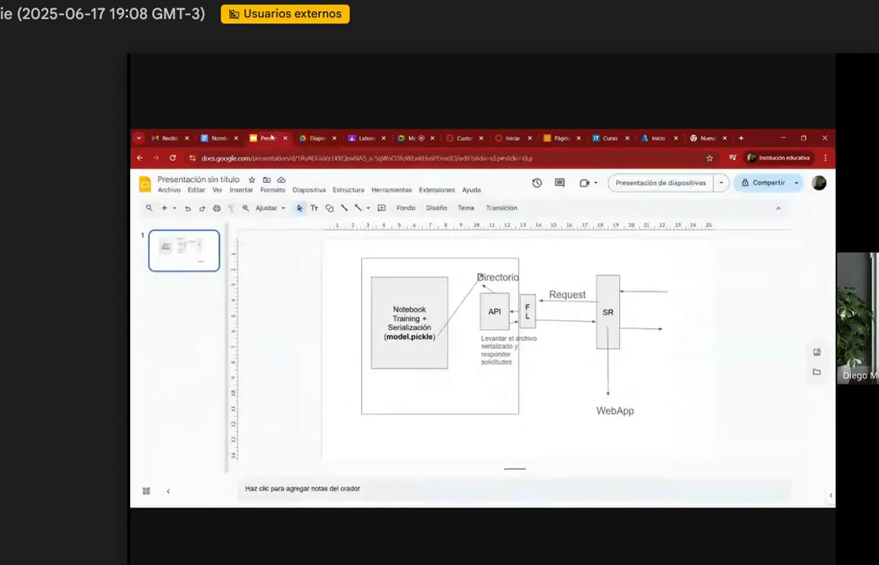
pyautogui.click(225, 137)
pyautogui.scroll(-10, 471, 353)
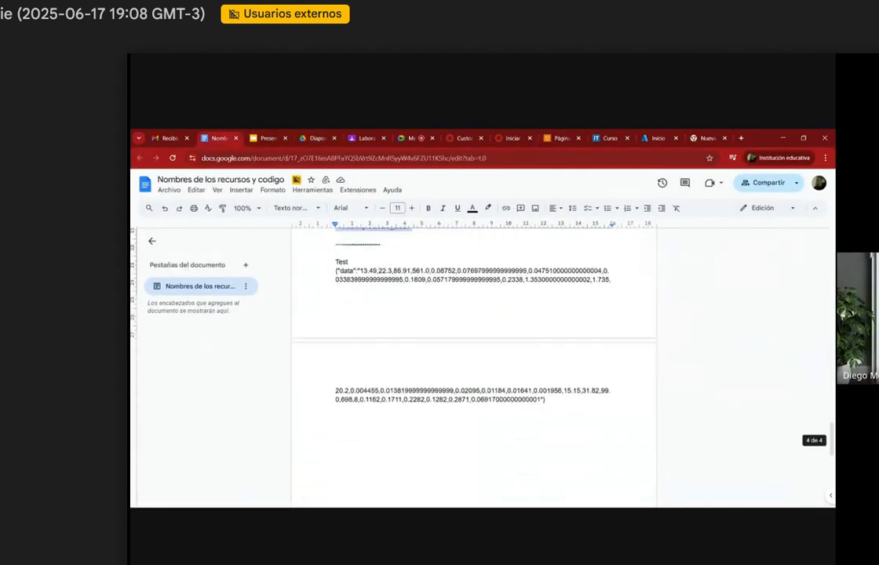
pyautogui.moveTo(547, 400); pyautogui.dragTo(335, 271)
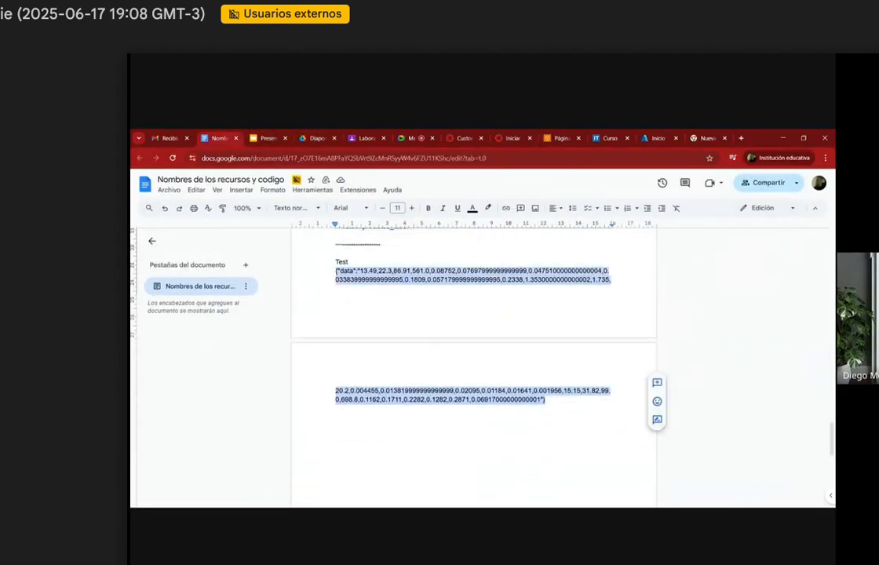
# Step: Review the notebook code in the document, highlighting the imports and the section that trains the model, deploys it and prints the endpoint name
pyautogui.scroll(15, 471, 354)
pyautogui.scroll(-2, 471, 353)
pyautogui.scroll(-5, 471, 353)
pyautogui.scroll(8, 471, 353)
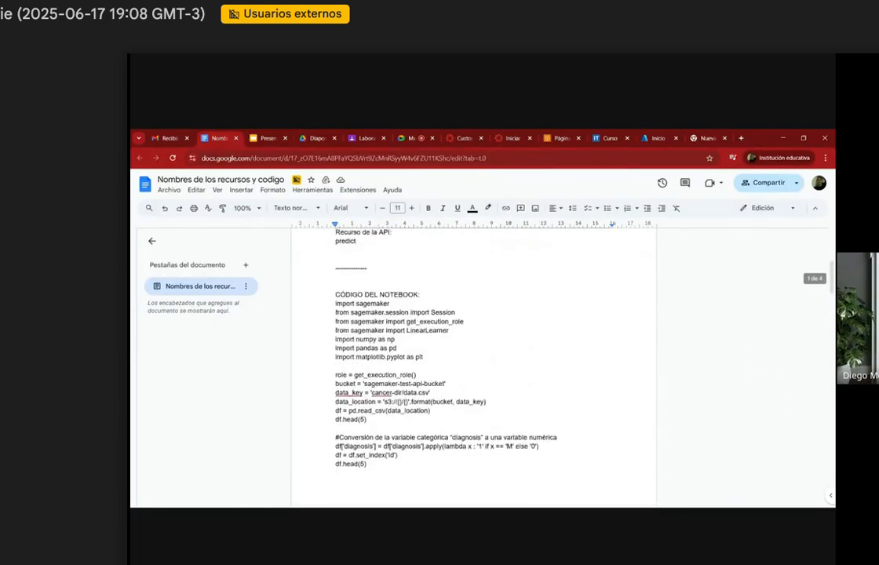
pyautogui.moveTo(336, 304); pyautogui.dragTo(390, 402)
pyautogui.scroll(-12, 471, 353)
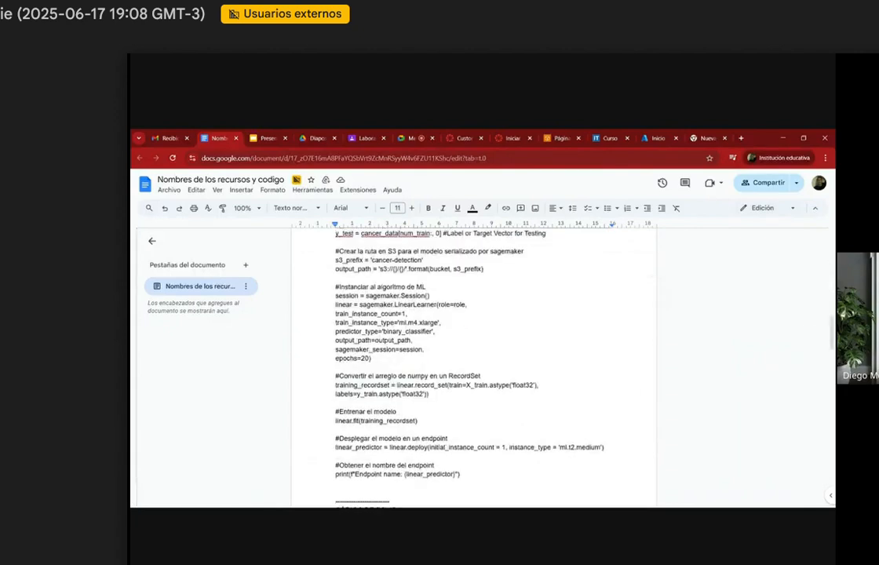
pyautogui.moveTo(336, 367); pyautogui.dragTo(461, 474)
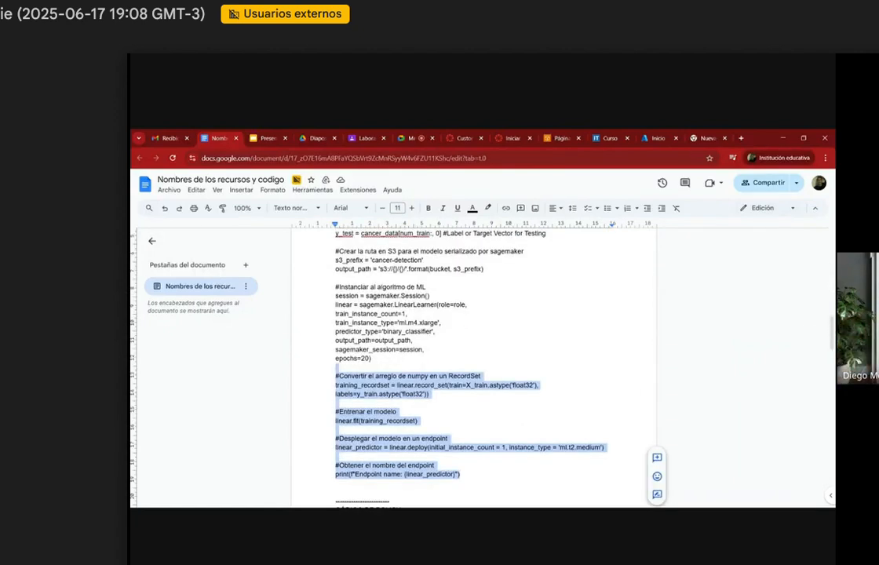
pyautogui.click(316, 136)
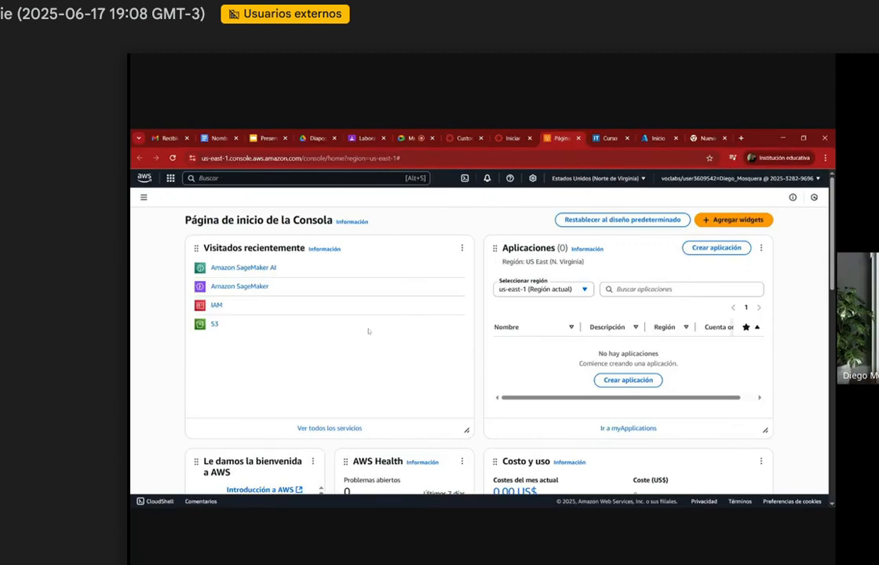
# Step: Move the resource names document's browser tab beside the AWS console tab and show the resource list at the document's start
pyautogui.click(214, 138)
pyautogui.moveTo(215, 139); pyautogui.dragTo(545, 133)
pyautogui.click(509, 134)
pyautogui.click(562, 138)
pyautogui.scroll(10, 474, 369)
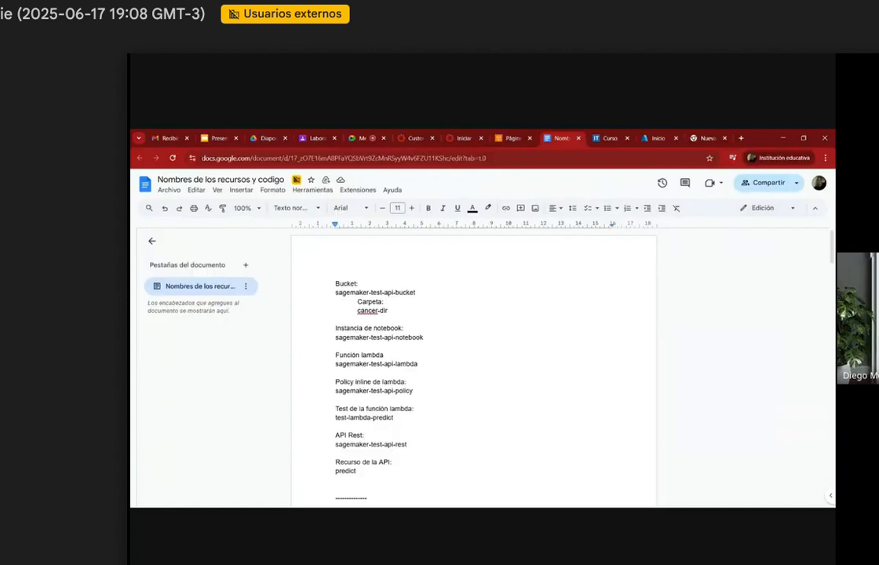
# Step: Highlight the Bucket heading in the document, then open Amazon SageMaker from the AWS console's recently visited services
pyautogui.doubleClick(348, 284)
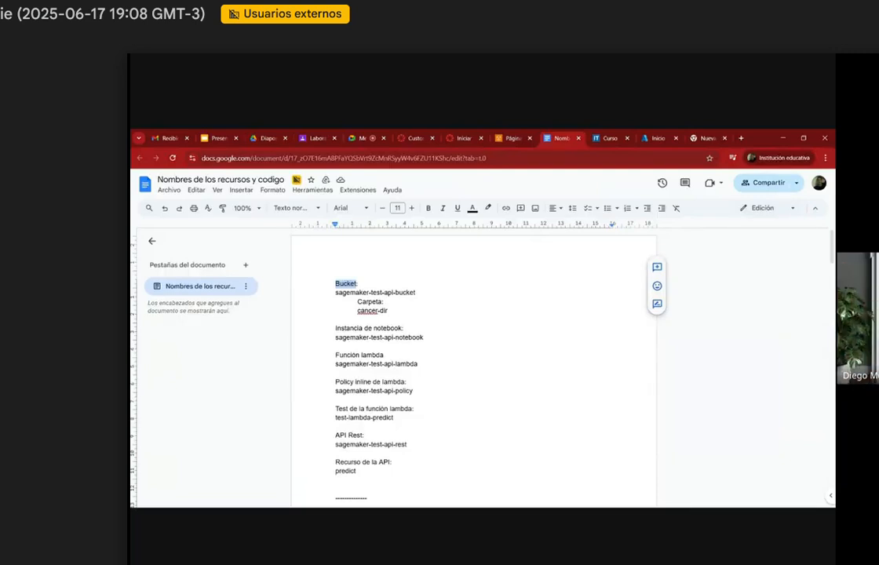
pyautogui.click(508, 138)
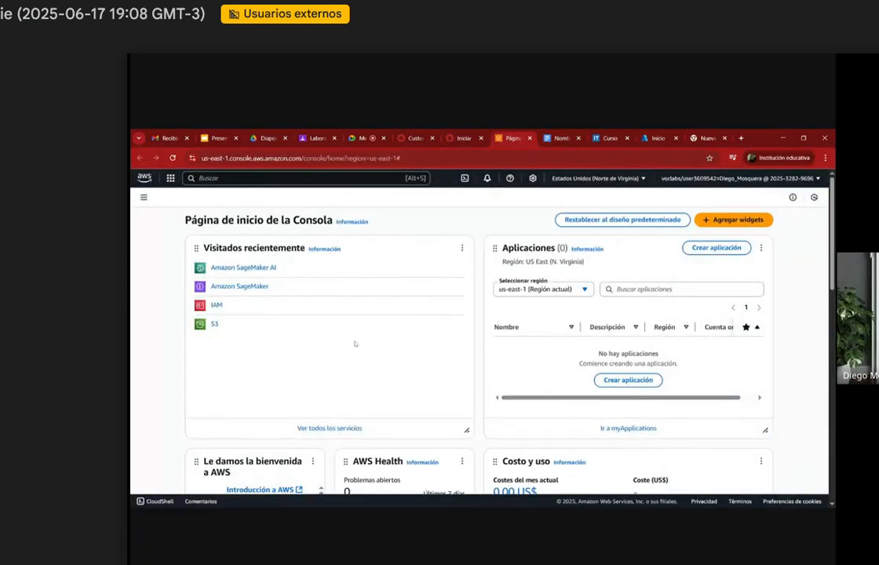
pyautogui.click(243, 288)
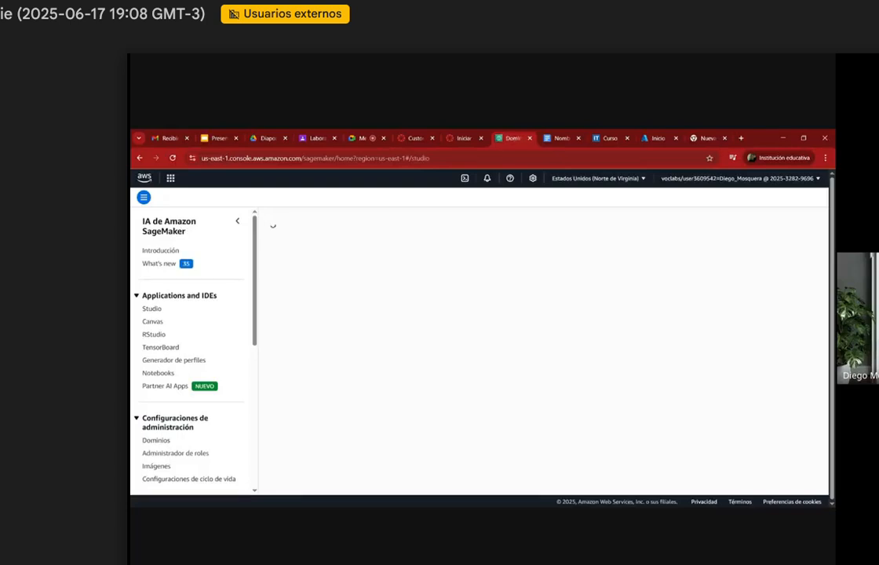
# Step: Launch the studio of the TestAzureML workspace from the Azure portal and place the portal tab after the studio tab
pyautogui.click(652, 136)
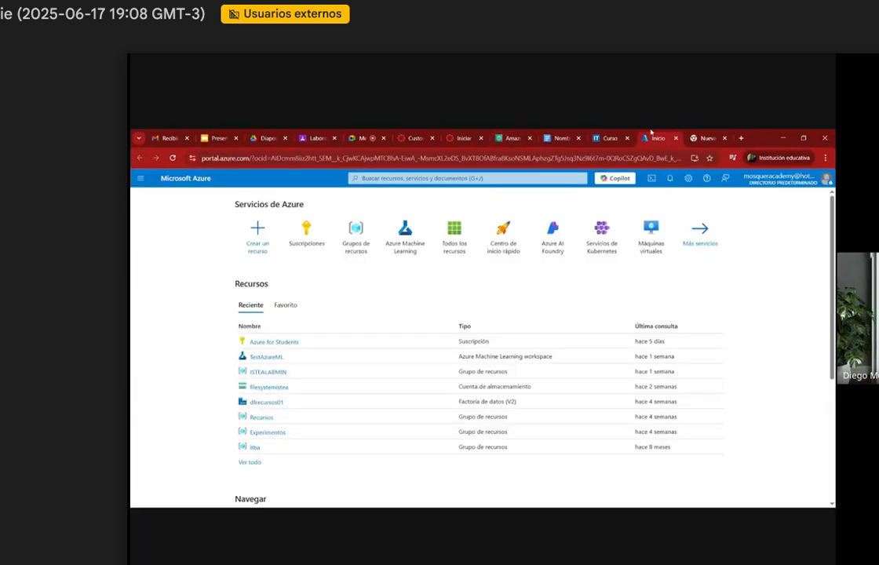
pyautogui.click(397, 241)
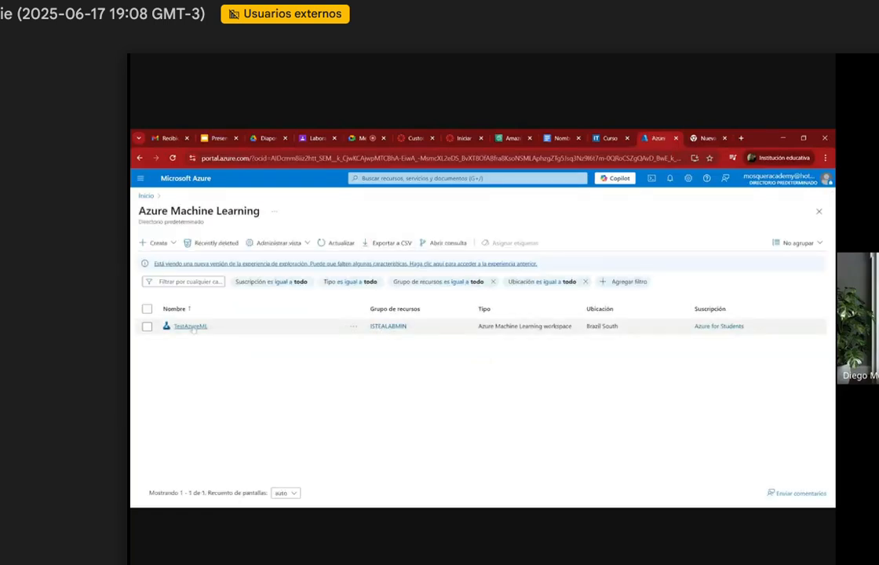
pyautogui.click(190, 326)
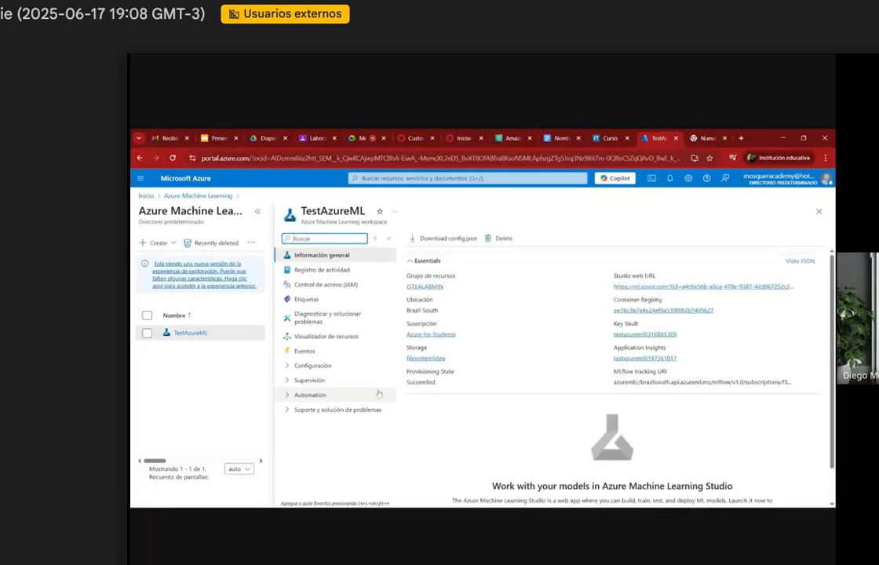
pyautogui.scroll(-2, 612, 440)
pyautogui.click(614, 488)
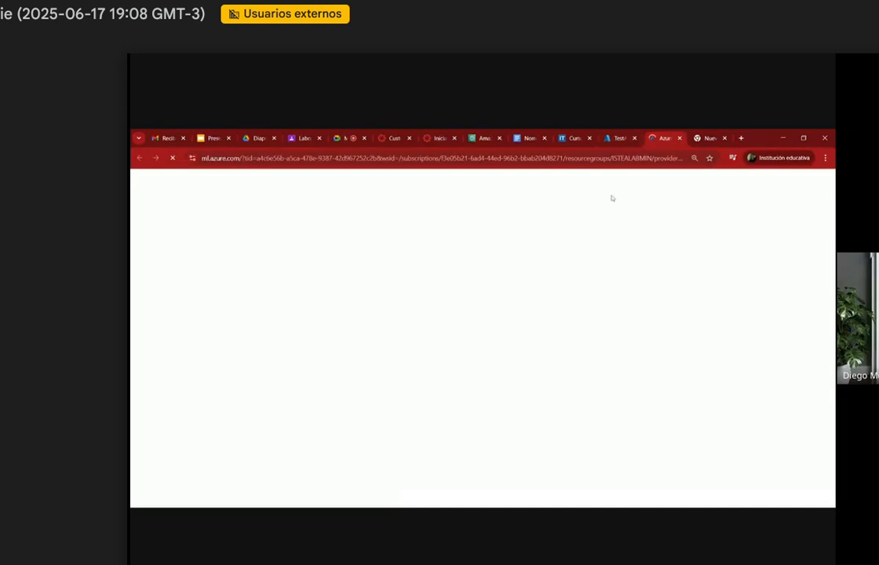
pyautogui.moveTo(620, 139); pyautogui.dragTo(653, 134)
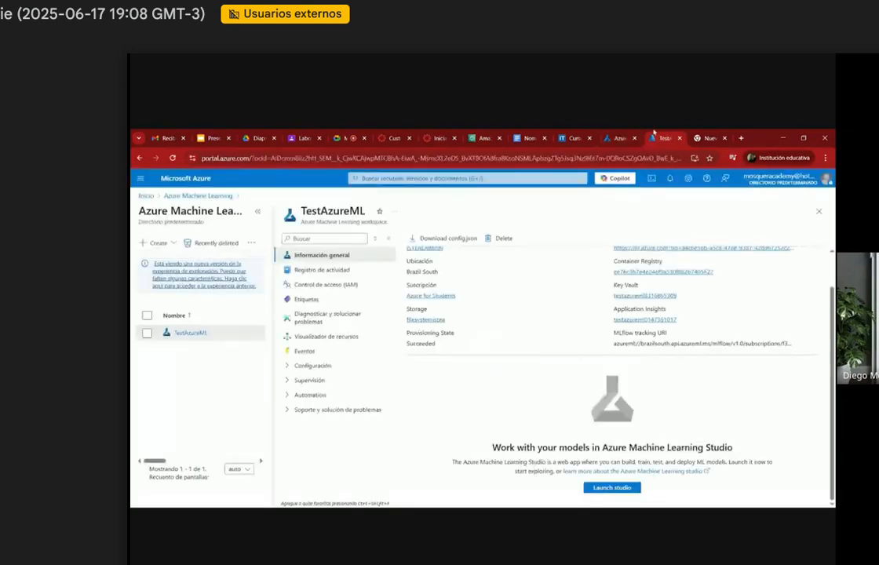
pyautogui.click(614, 136)
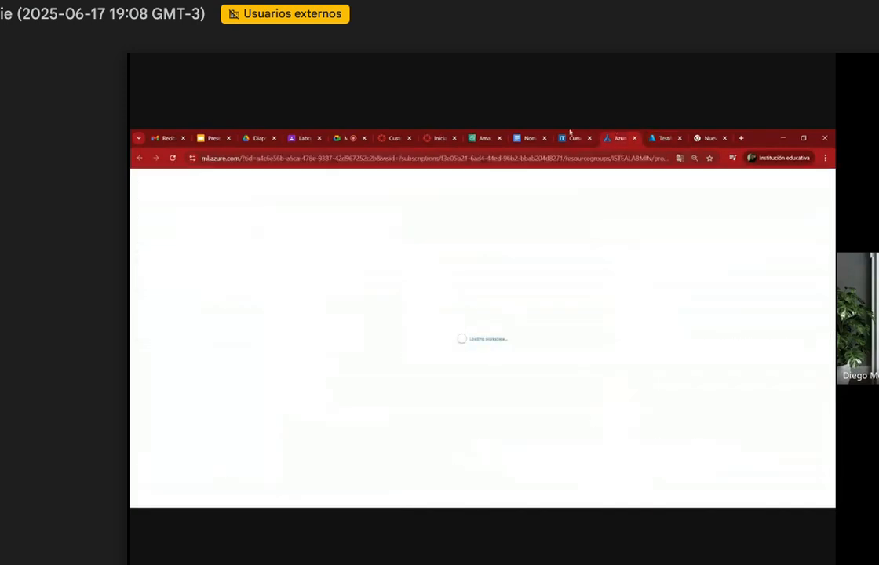
# Step: Compare the SageMaker AI navigation sections with those of the Azure Machine Learning studio for TestAzureML
pyautogui.click(481, 138)
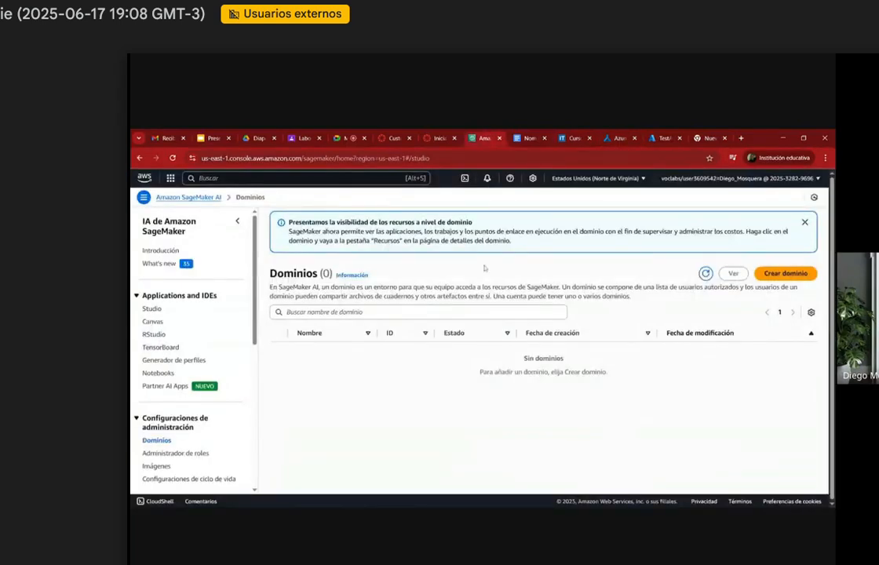
pyautogui.scroll(-5, 232, 365)
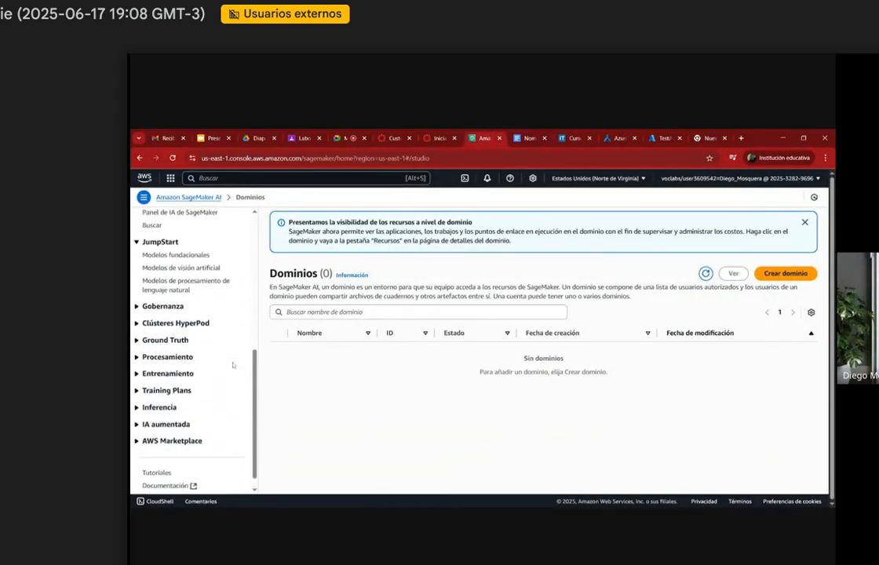
pyautogui.scroll(-1, 233, 365)
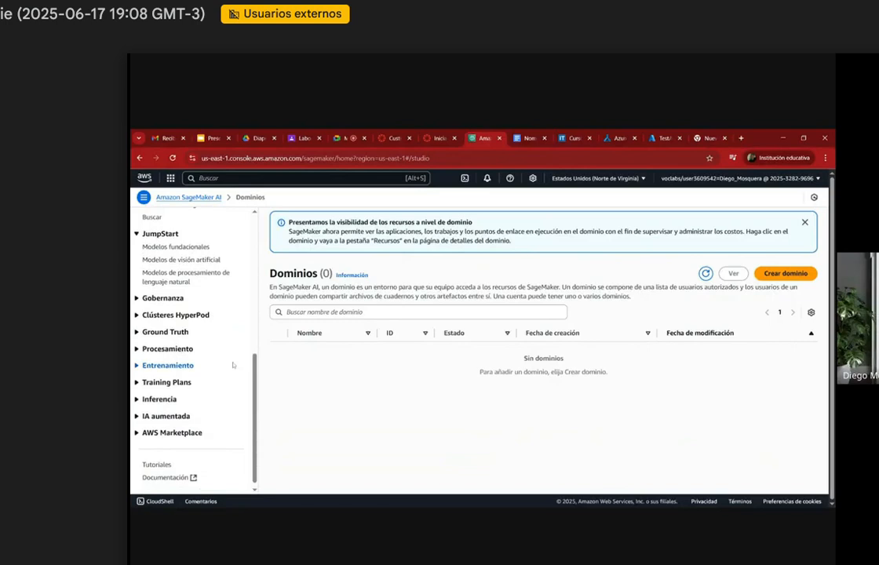
pyautogui.click(651, 137)
pyautogui.click(614, 137)
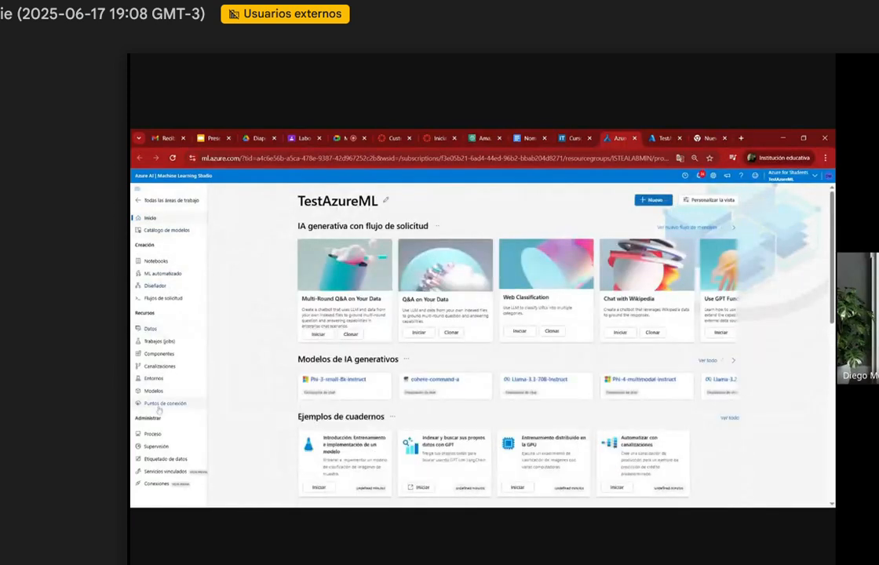
# Step: Move the SageMaker AI browser tab directly beside the Azure Machine Learning studio tab
pyautogui.click(571, 137)
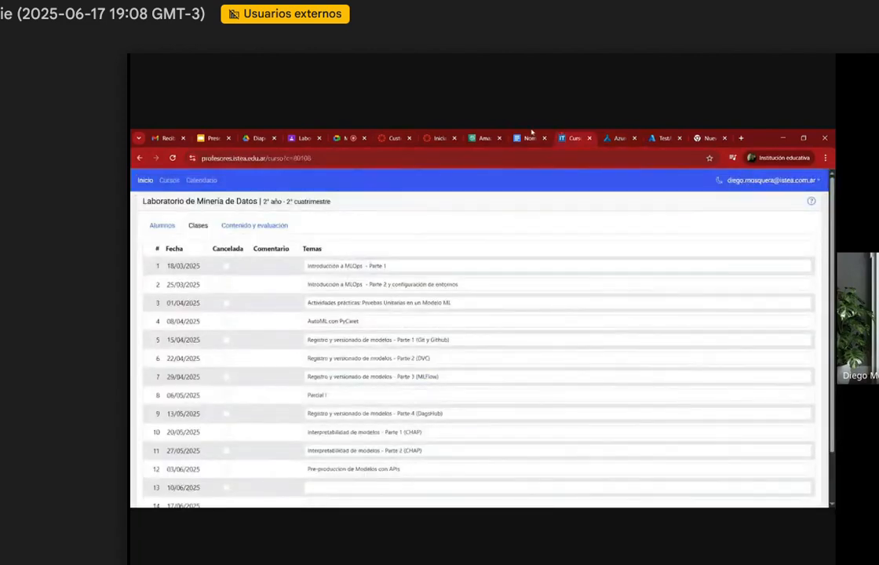
pyautogui.click(531, 136)
pyautogui.click(473, 134)
pyautogui.moveTo(477, 134); pyautogui.dragTo(554, 133)
# Step: Expand the Entrenamiento and Inferencia sections in the SageMaker AI navigation and examine their entries
pyautogui.scroll(5, 206, 329)
pyautogui.scroll(-5, 207, 321)
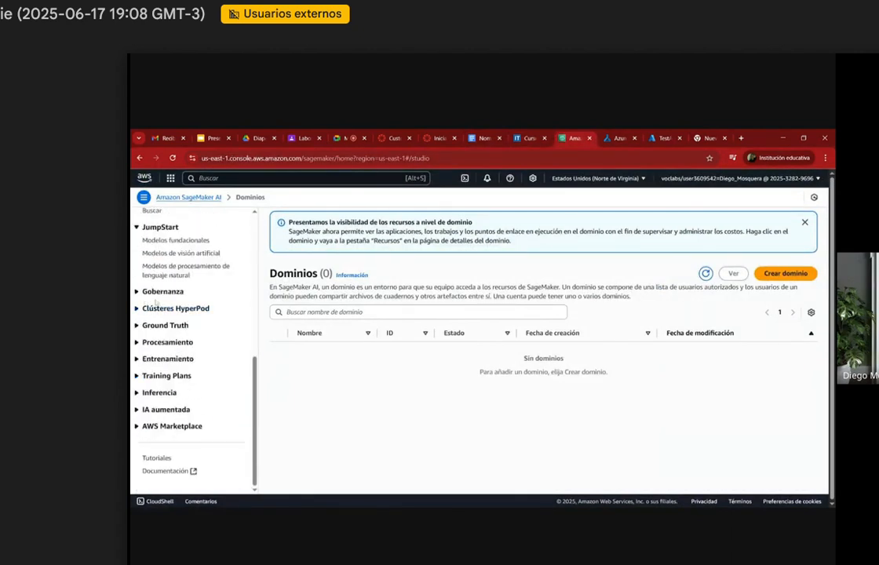
pyautogui.click(149, 359)
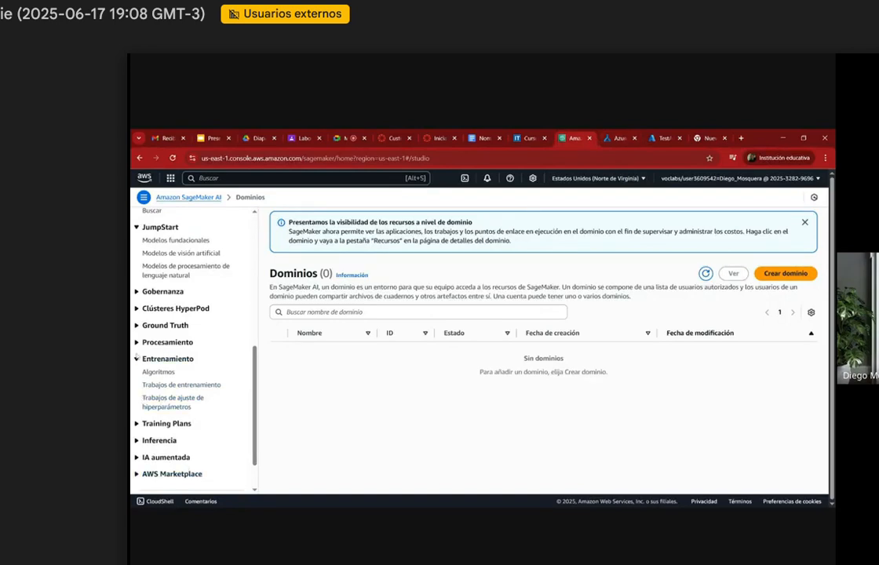
pyautogui.click(157, 440)
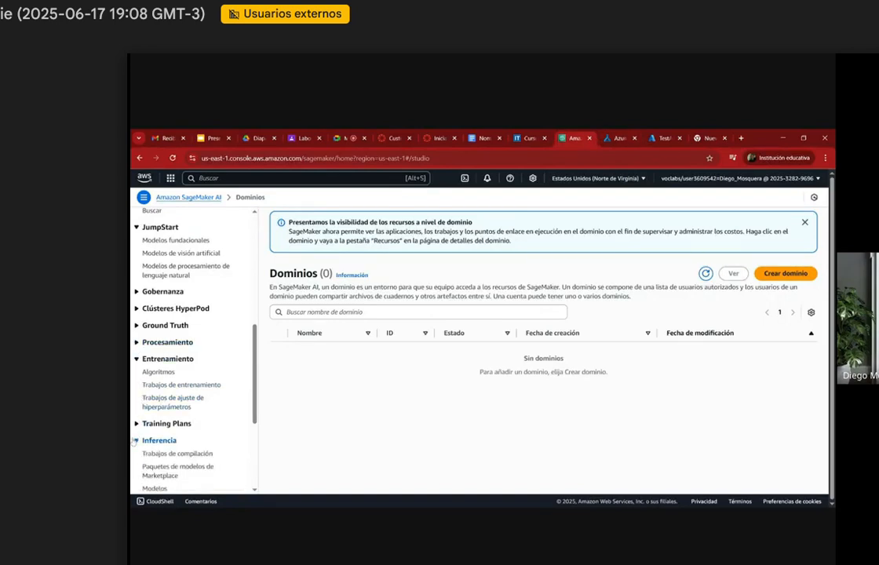
pyautogui.scroll(-1, 169, 437)
pyautogui.scroll(-1, 154, 365)
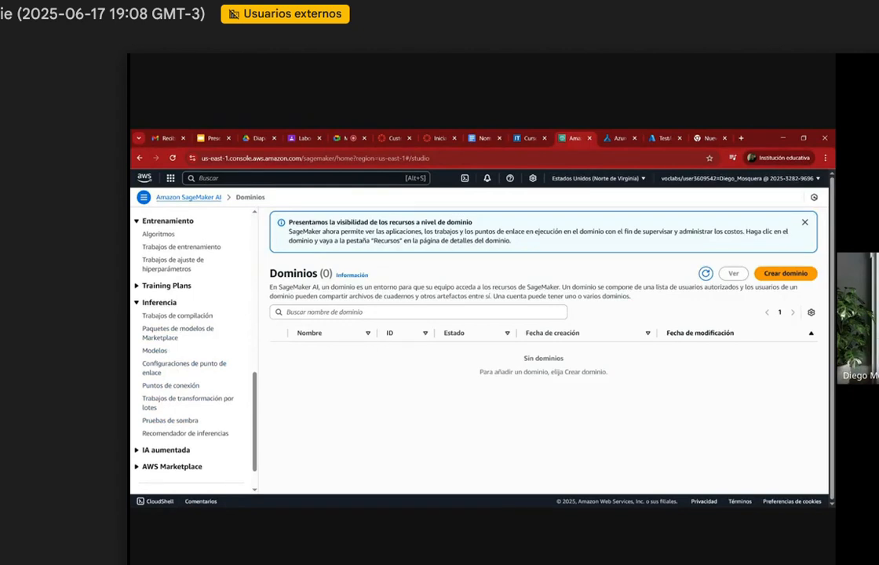
pyautogui.scroll(10, 216, 339)
# Step: Compare the Notebooks entries in both platforms and open the form for creating a notebook instance in SageMaker AI
pyautogui.click(624, 137)
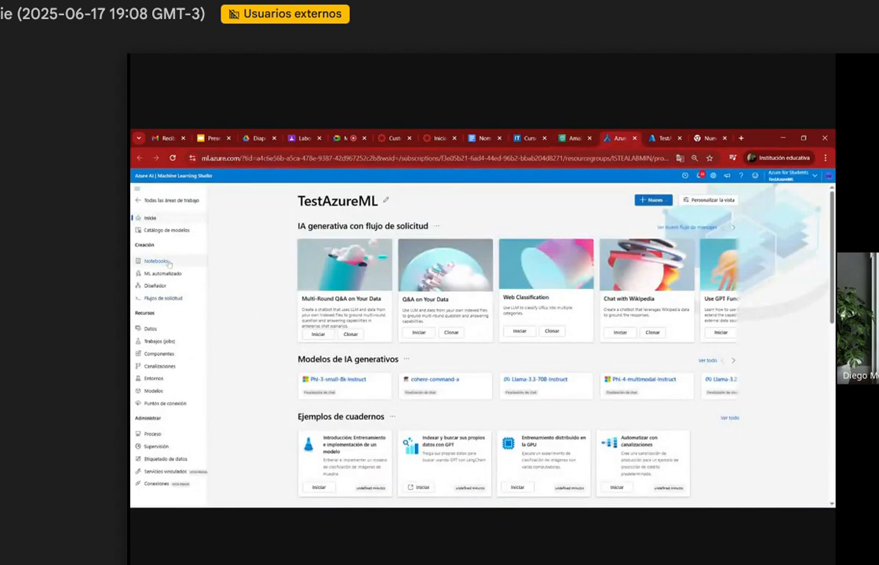
pyautogui.click(571, 137)
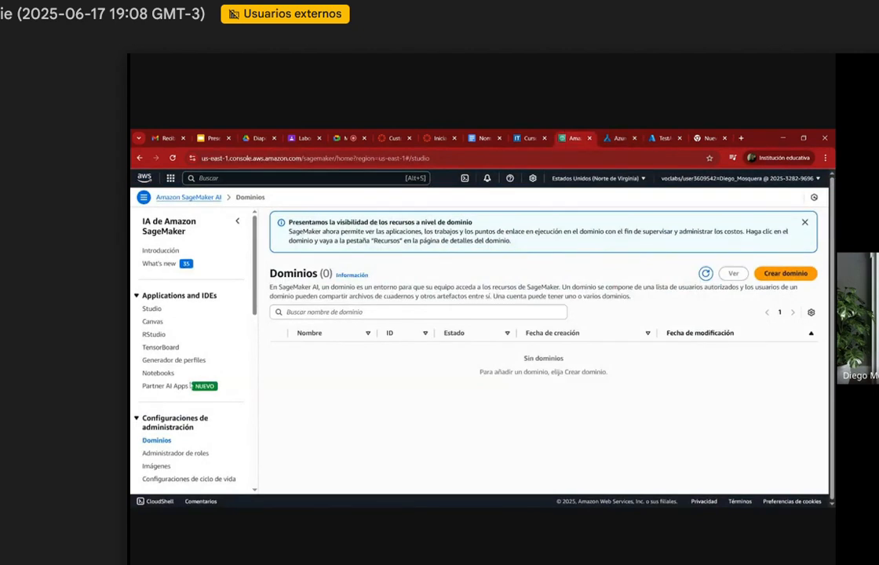
pyautogui.click(158, 373)
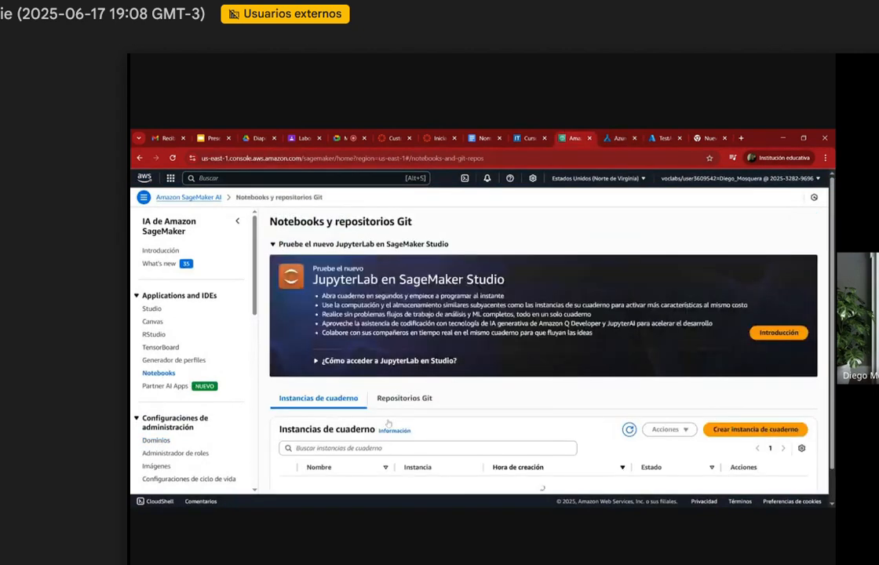
pyautogui.scroll(-1, 387, 422)
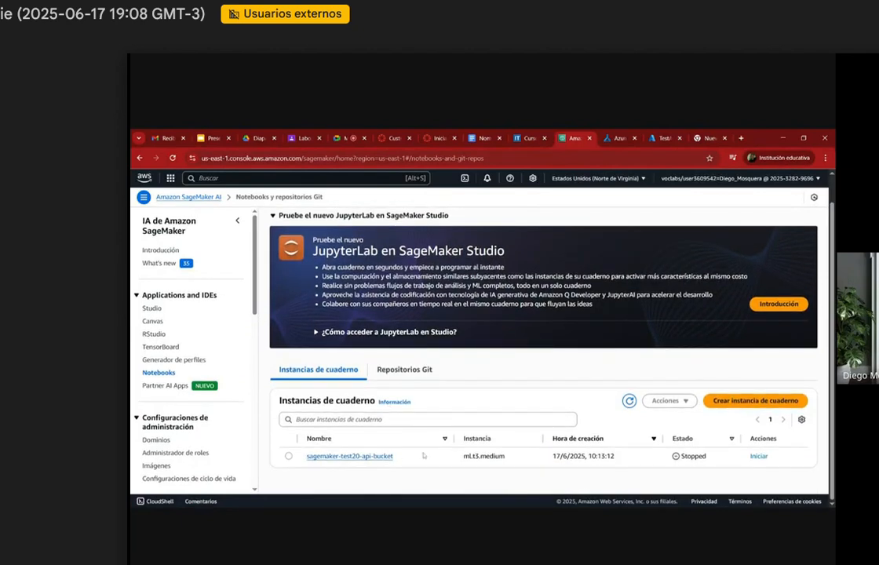
pyautogui.click(754, 402)
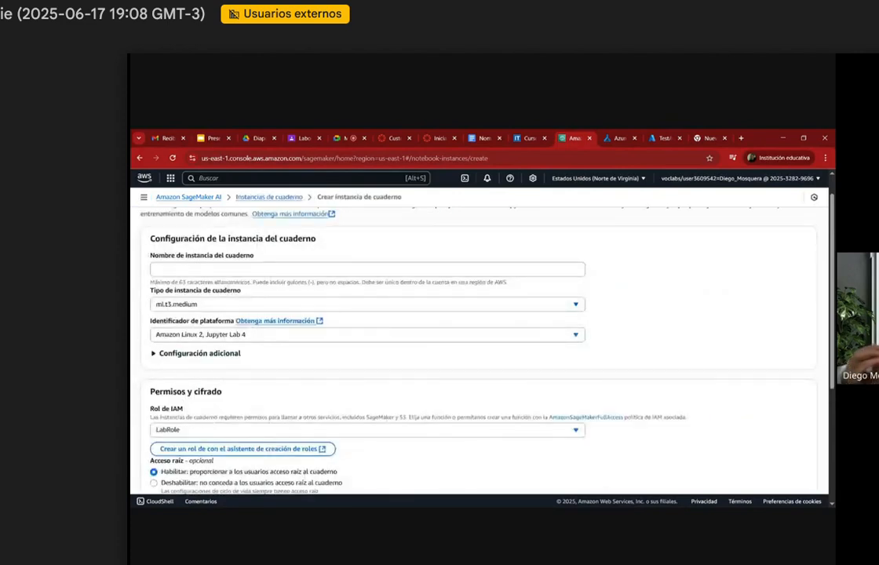
# Step: Open the Notebooks section of the TestAzureML workspace in the Azure Machine Learning studio
pyautogui.click(660, 138)
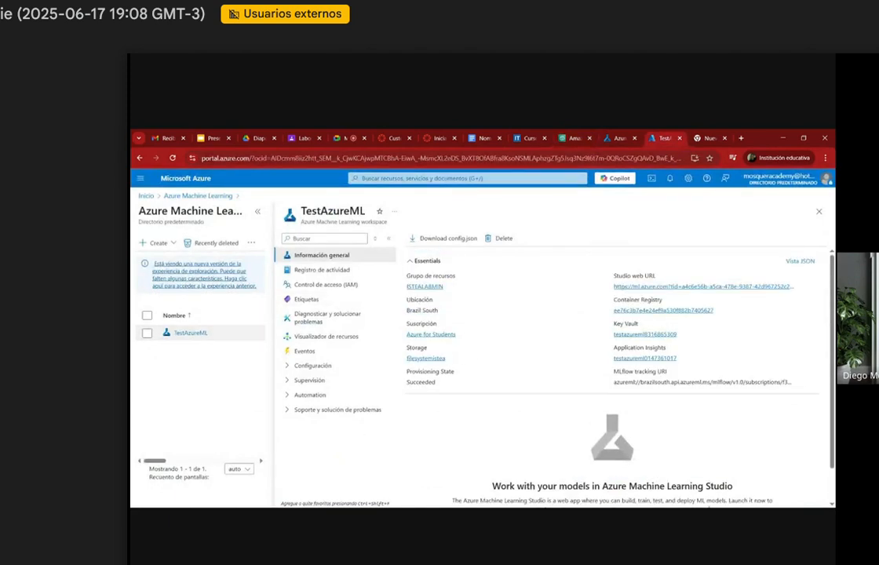
pyautogui.click(613, 136)
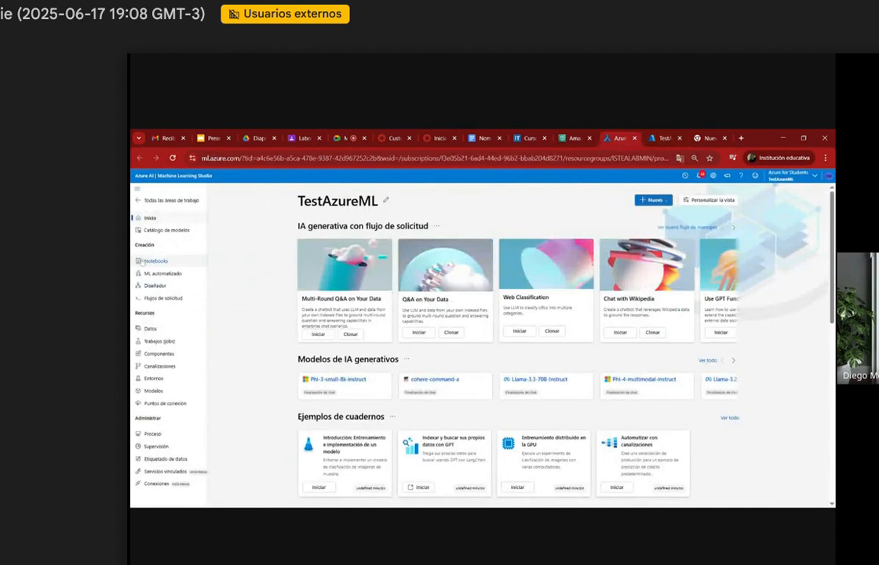
pyautogui.click(155, 260)
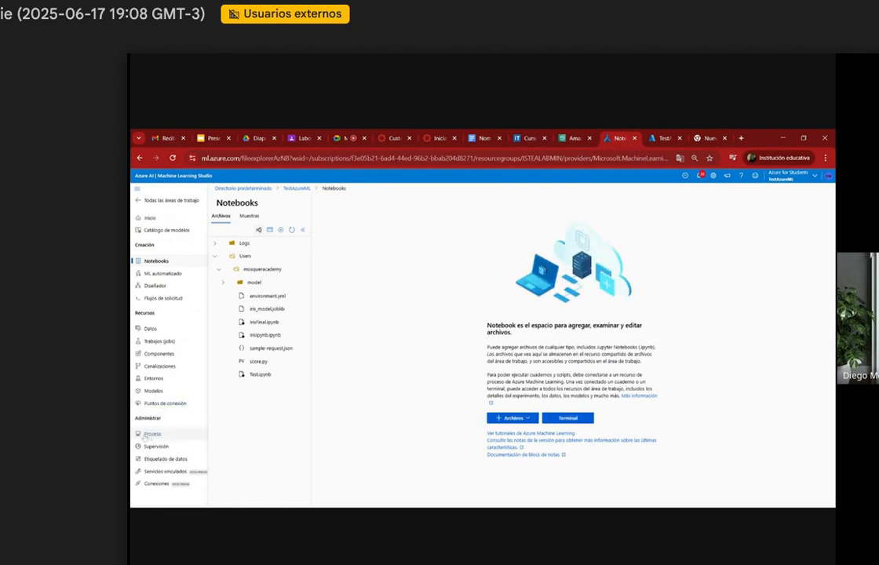
# Step: Name the new SageMaker AI notebook instance model-deploy-sagemaker
pyautogui.click(571, 138)
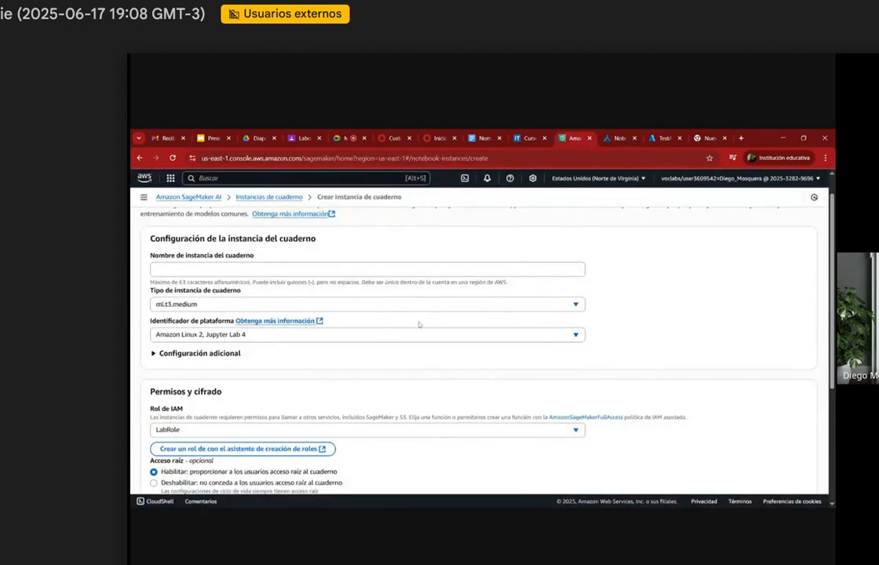
pyautogui.click(367, 270)
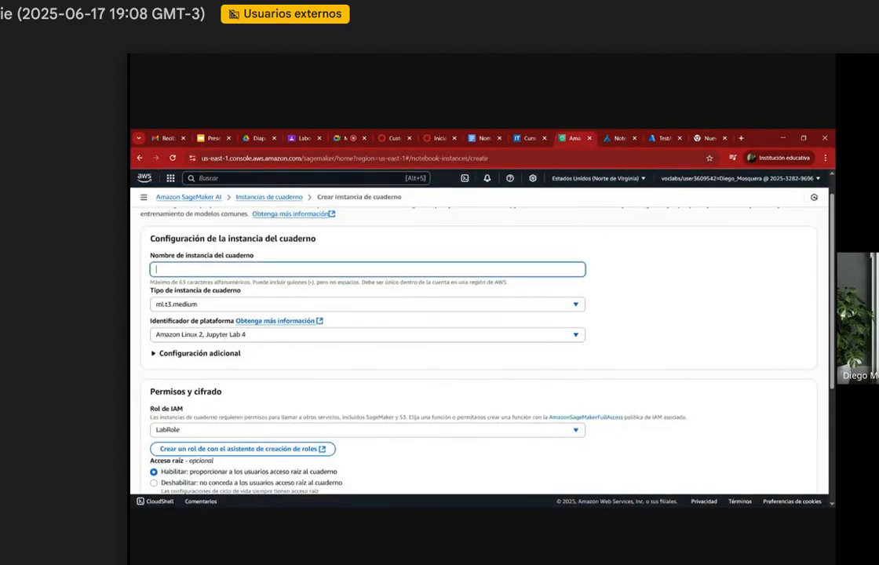
pyautogui.write('model-deploy-sagemaker')
# Step: Check the bucket name in the resource names document and move the course page's browser tab ahead of that document
pyautogui.click(477, 134)
pyautogui.moveTo(415, 293); pyautogui.dragTo(339, 293)
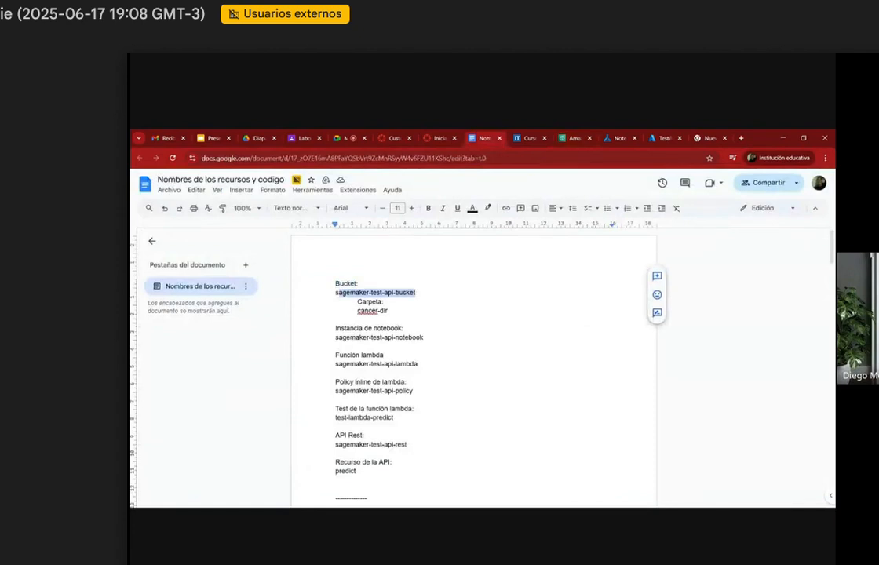
pyautogui.click(530, 139)
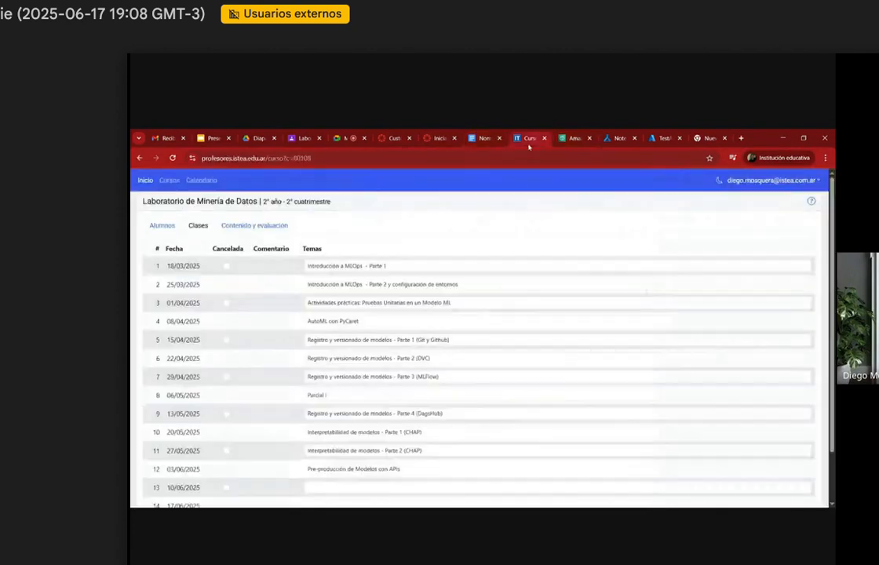
pyautogui.moveTo(539, 142); pyautogui.dragTo(470, 139)
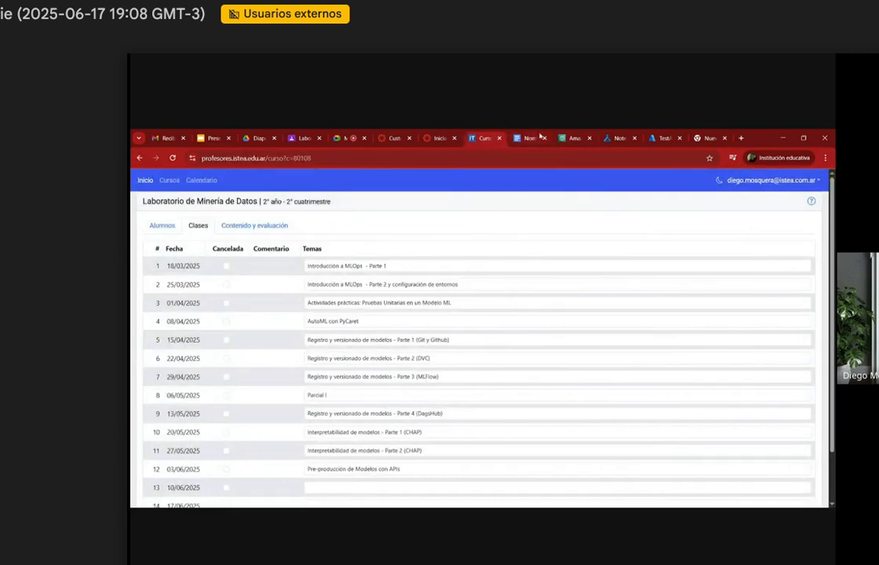
pyautogui.click(569, 138)
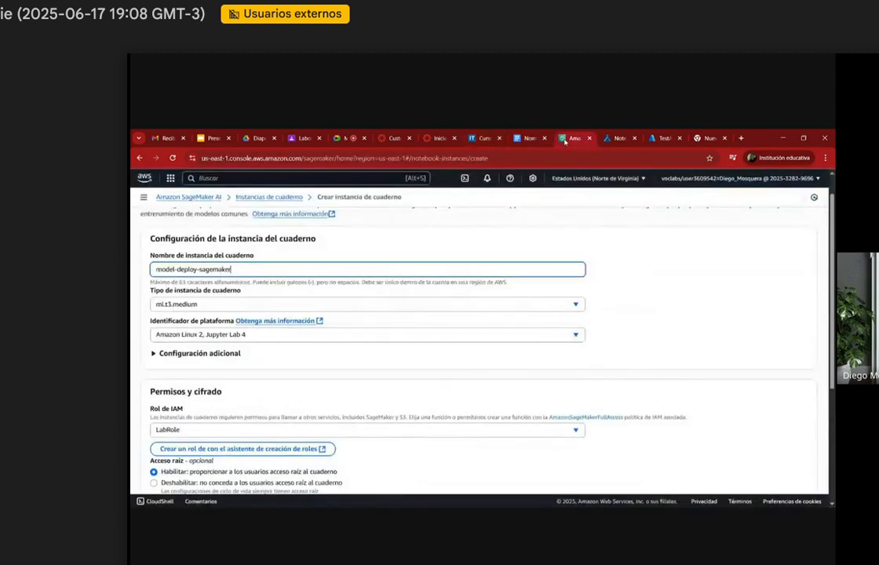
# Step: View the notebook instance types in SageMaker AI and examine the compute instance's details in the Azure Machine Learning studio
pyautogui.click(238, 306)
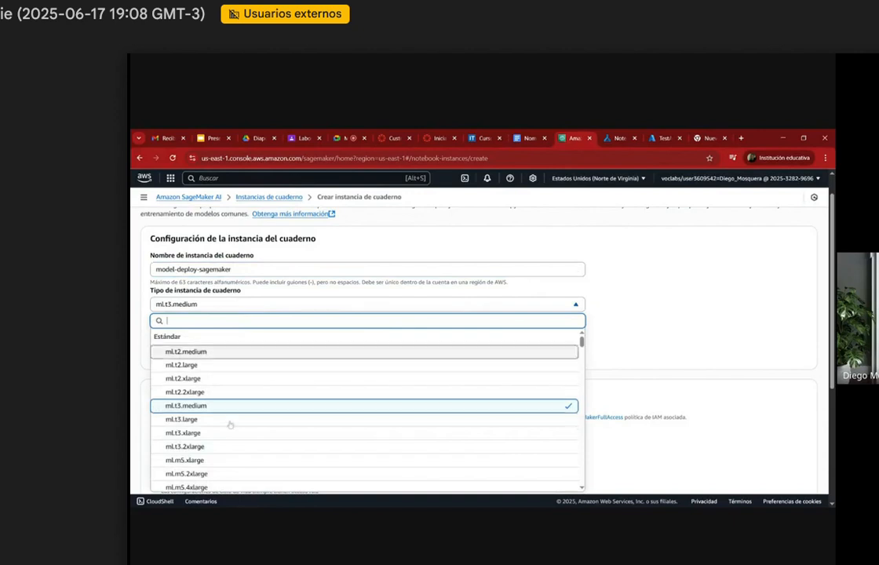
pyautogui.click(632, 299)
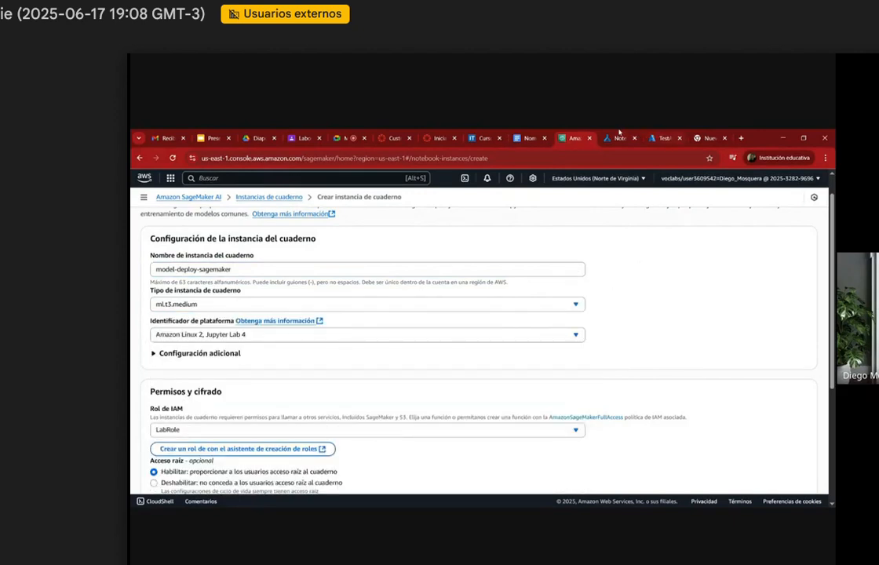
pyautogui.click(624, 138)
pyautogui.click(153, 433)
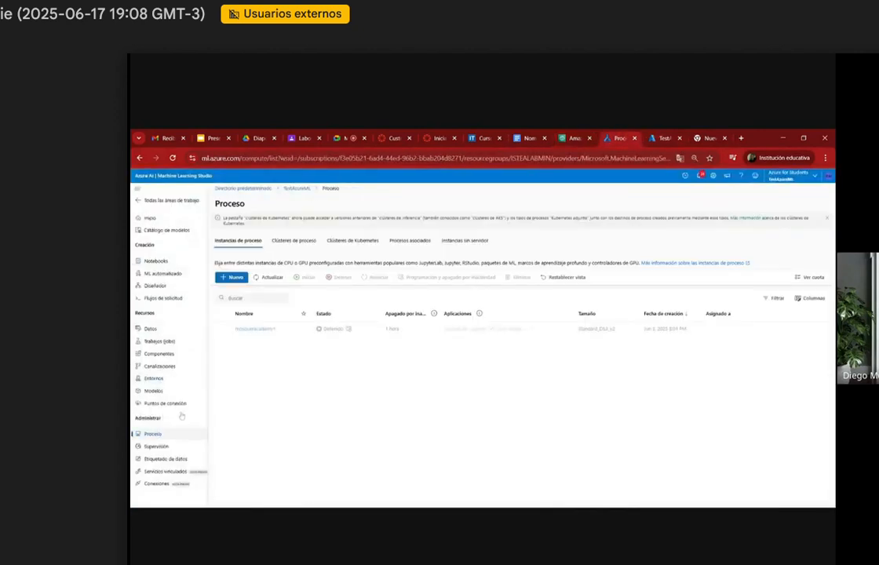
pyautogui.click(258, 335)
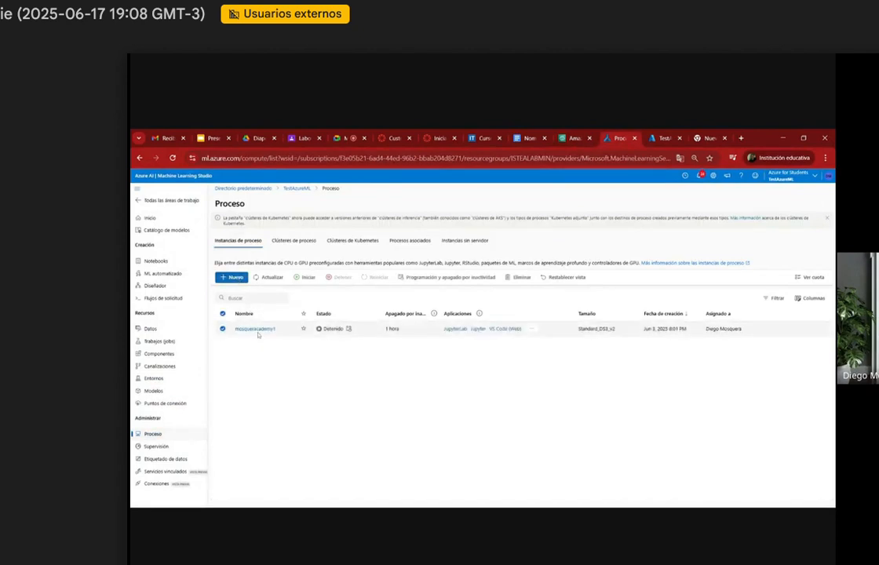
pyautogui.click(257, 329)
pyautogui.scroll(-1, 334, 355)
pyautogui.scroll(-5, 334, 356)
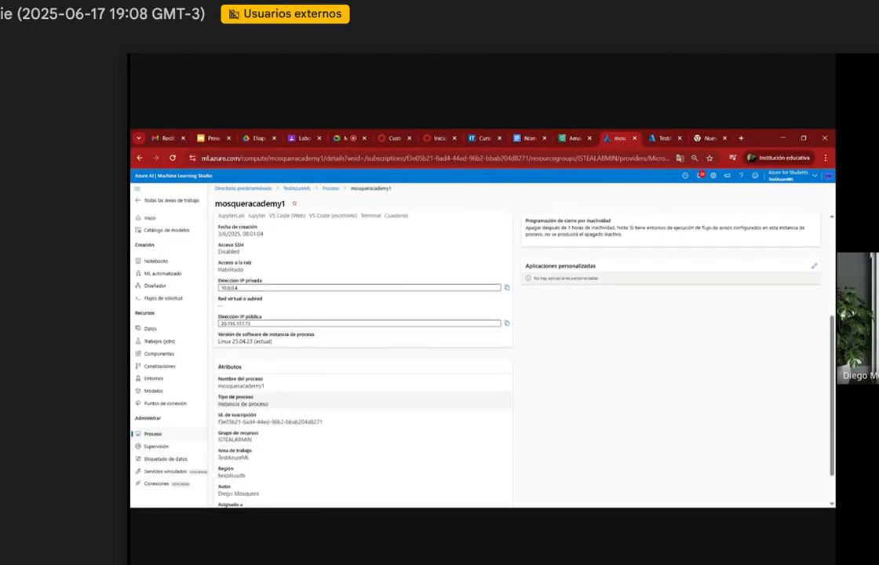
pyautogui.scroll(-2, 309, 401)
# Step: Examine the instance type options and the additional configuration in the SageMaker AI notebook instance form
pyautogui.click(566, 138)
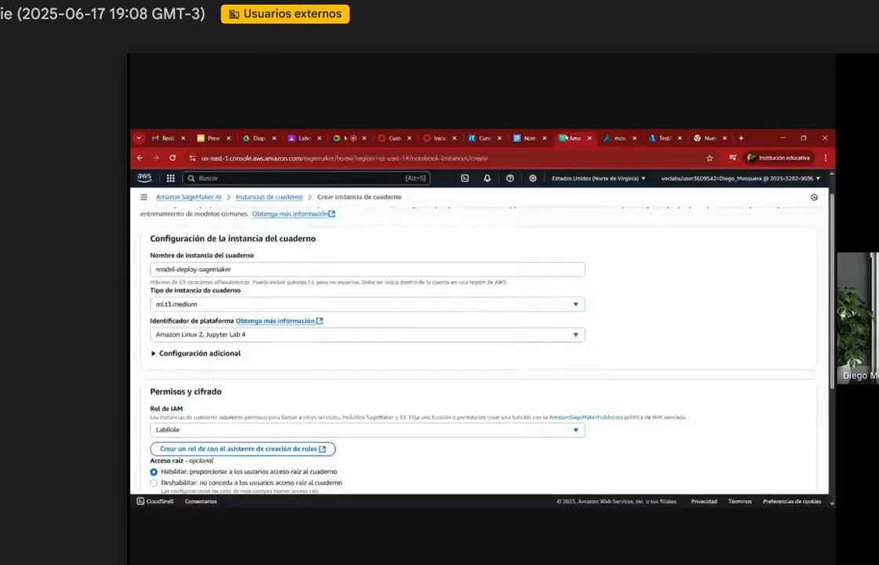
pyautogui.click(191, 306)
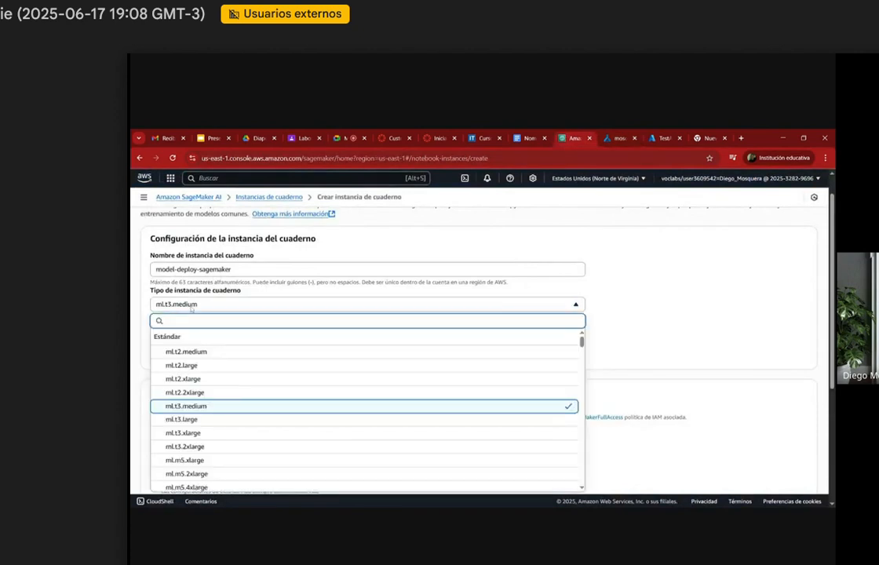
pyautogui.click(190, 308)
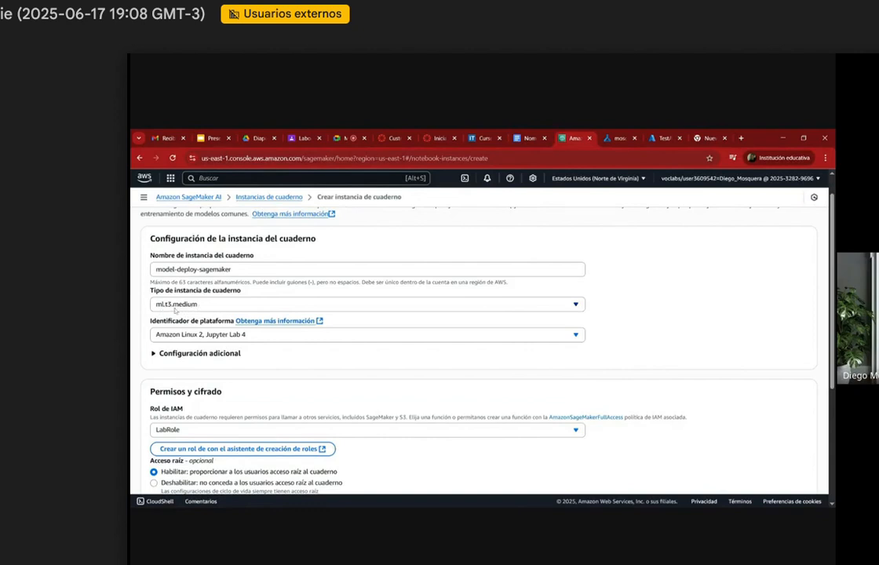
pyautogui.click(185, 305)
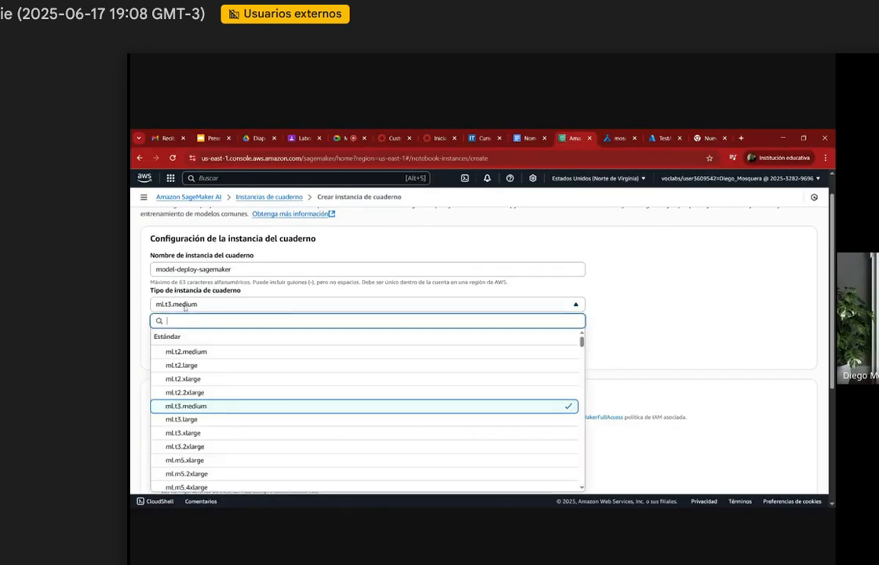
pyautogui.click(184, 307)
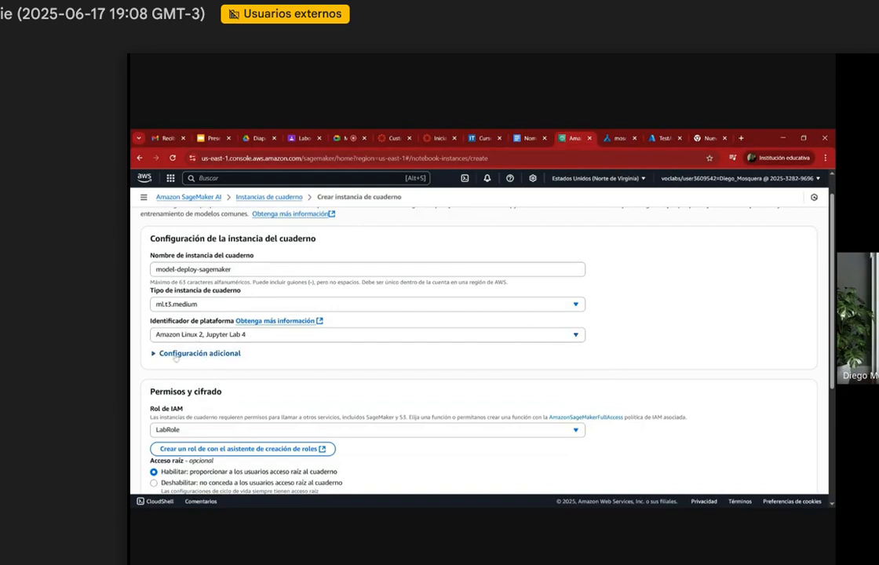
pyautogui.click(198, 353)
pyautogui.scroll(-5, 479, 345)
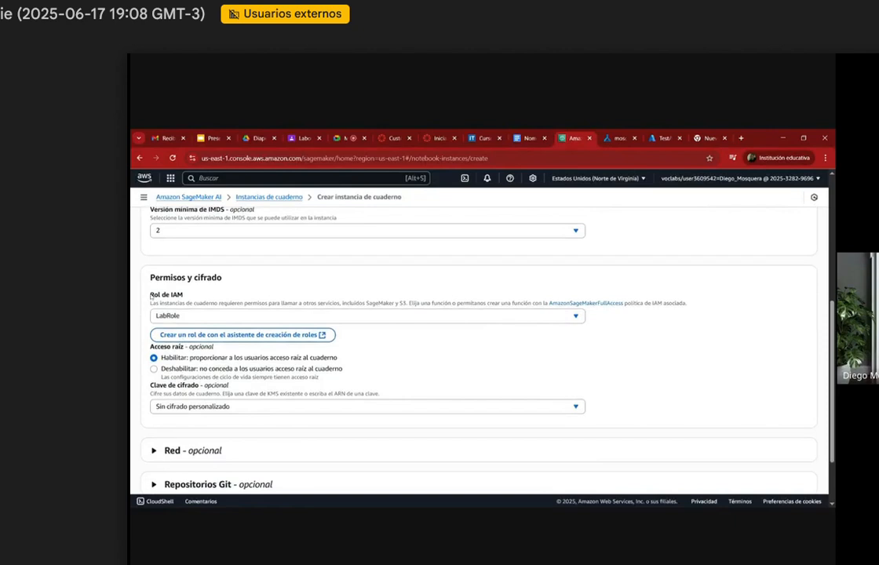
# Step: Try twice to create a new IAM role for the notebook instance with access to any S3 bucket
pyautogui.click(293, 316)
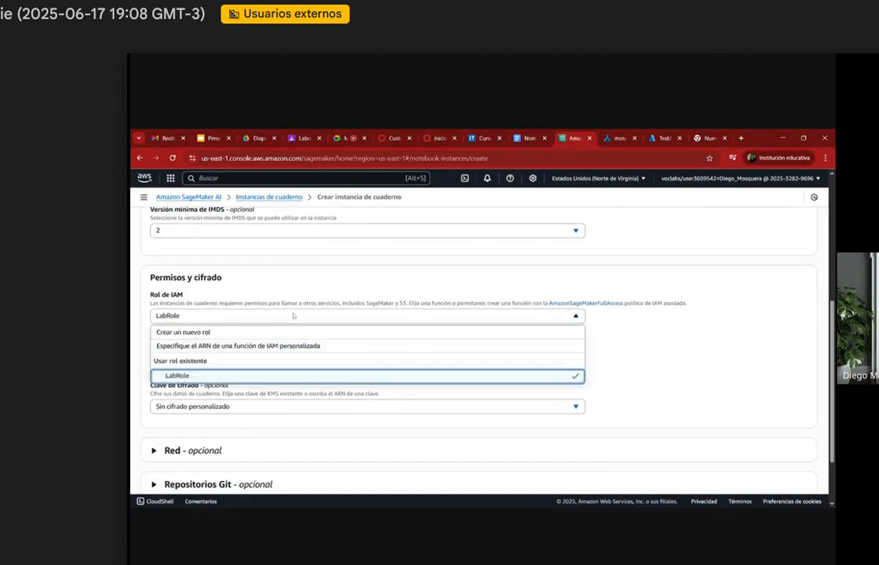
pyautogui.click(221, 333)
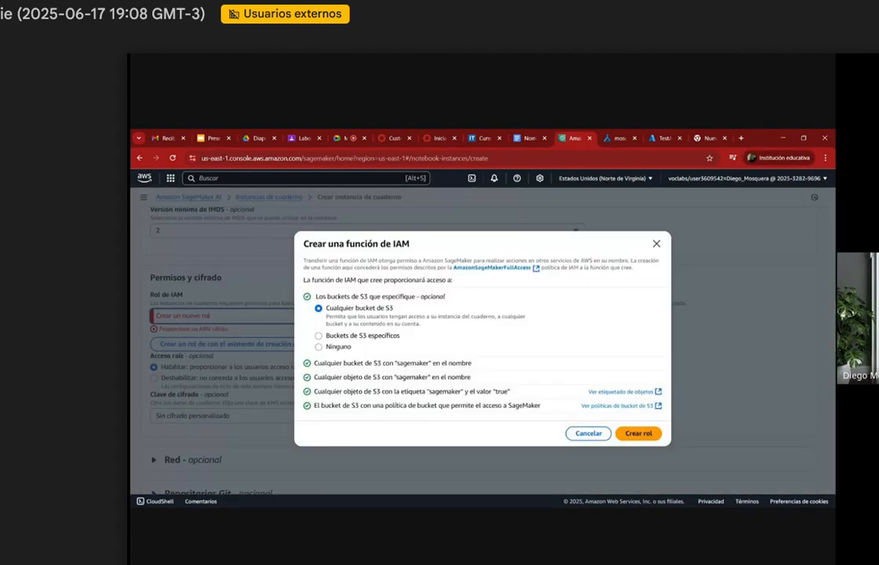
pyautogui.click(637, 434)
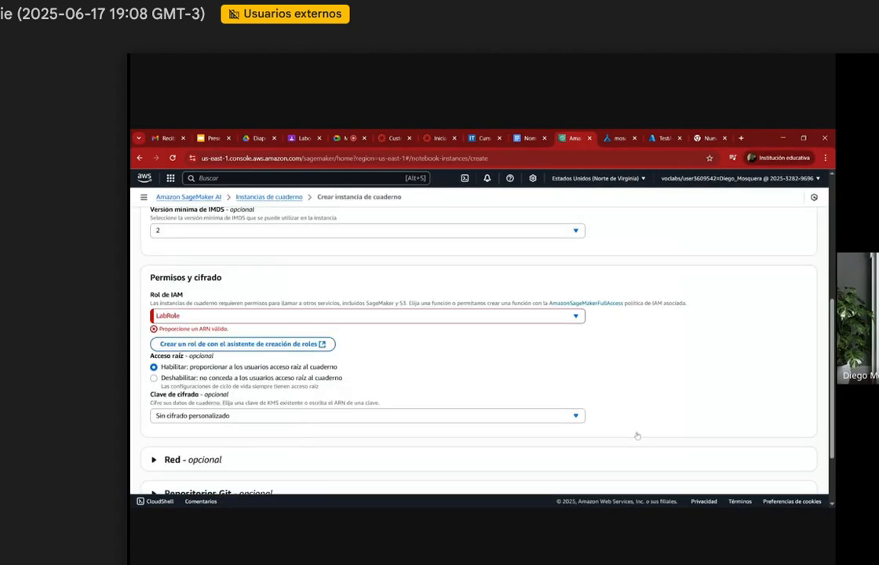
pyautogui.click(270, 317)
pyautogui.click(237, 332)
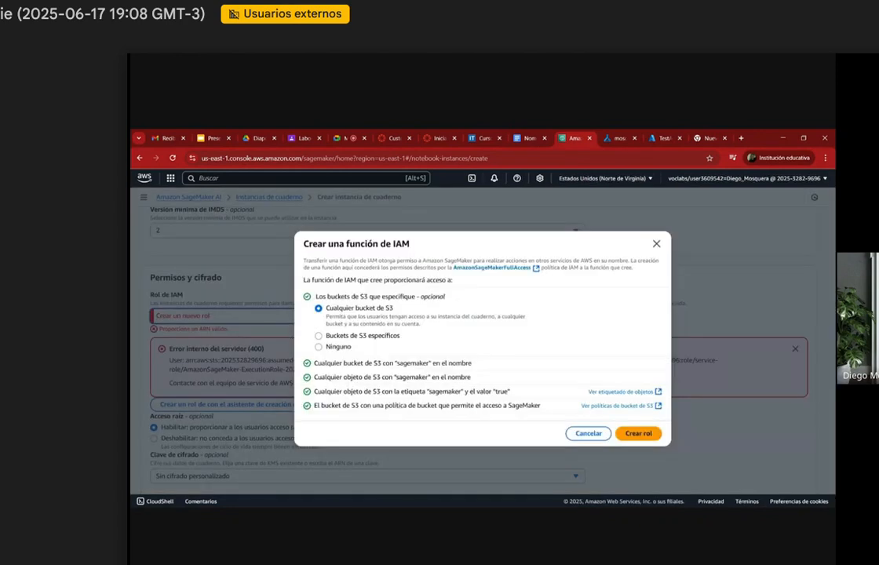
pyautogui.click(639, 431)
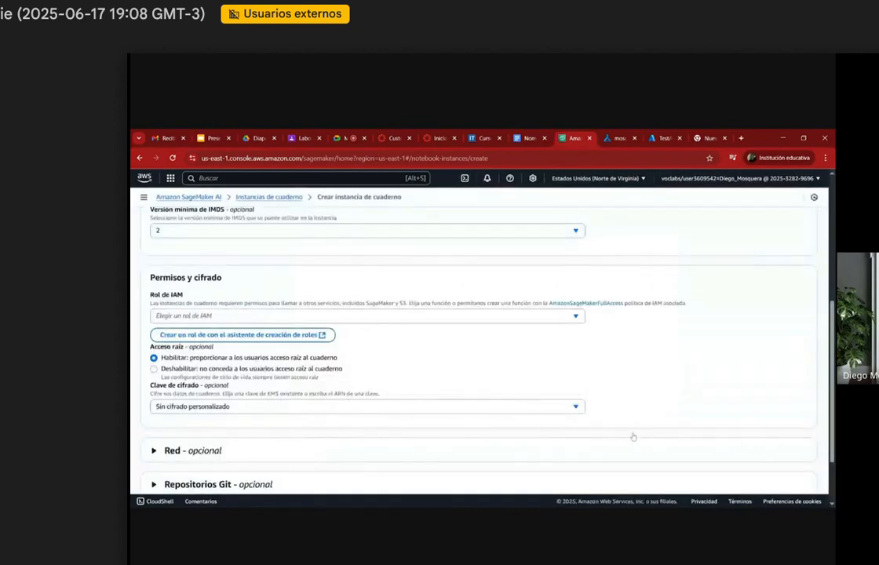
# Step: Examine the reason given in the IAM role creation error
pyautogui.moveTo(188, 346); pyautogui.dragTo(255, 351)
pyautogui.click(218, 372)
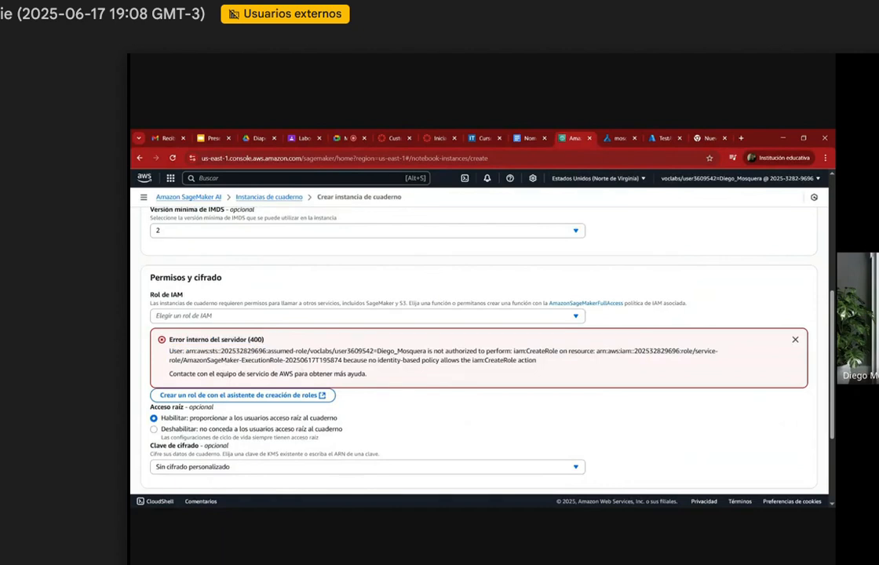
pyautogui.moveTo(343, 360); pyautogui.dragTo(538, 362)
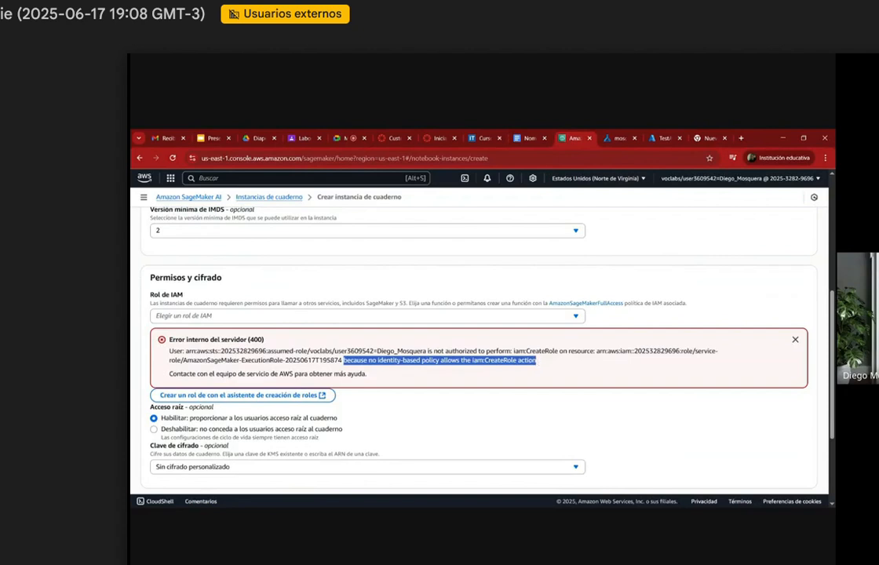
# Step: Assign the existing LabRole as the IAM role and create the notebook instance
pyautogui.click(164, 341)
pyautogui.click(251, 315)
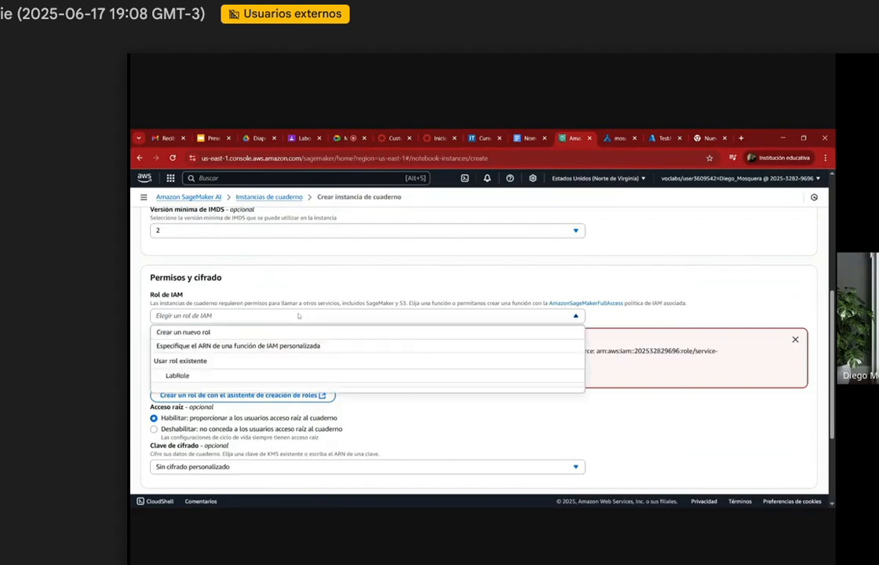
pyautogui.click(184, 376)
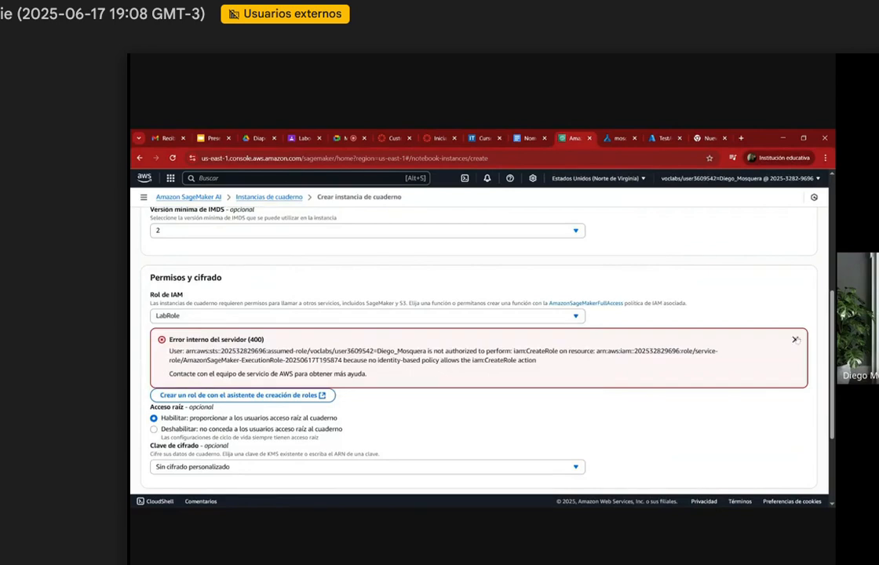
pyautogui.scroll(-1, 518, 343)
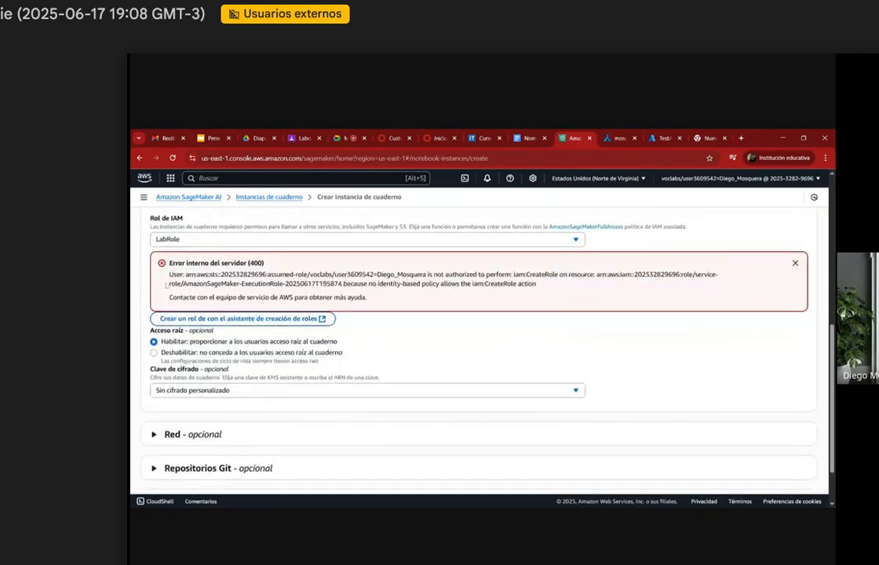
pyautogui.scroll(-1, 240, 357)
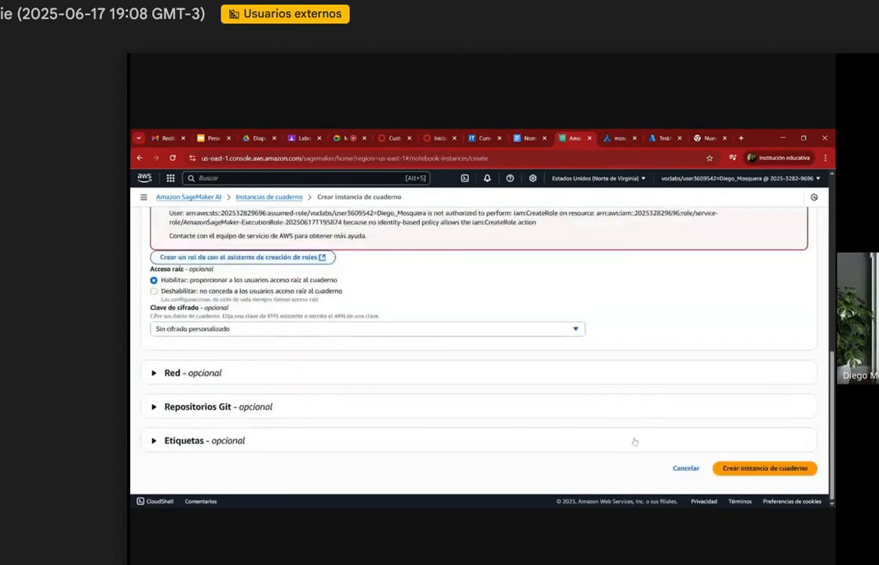
pyautogui.click(782, 468)
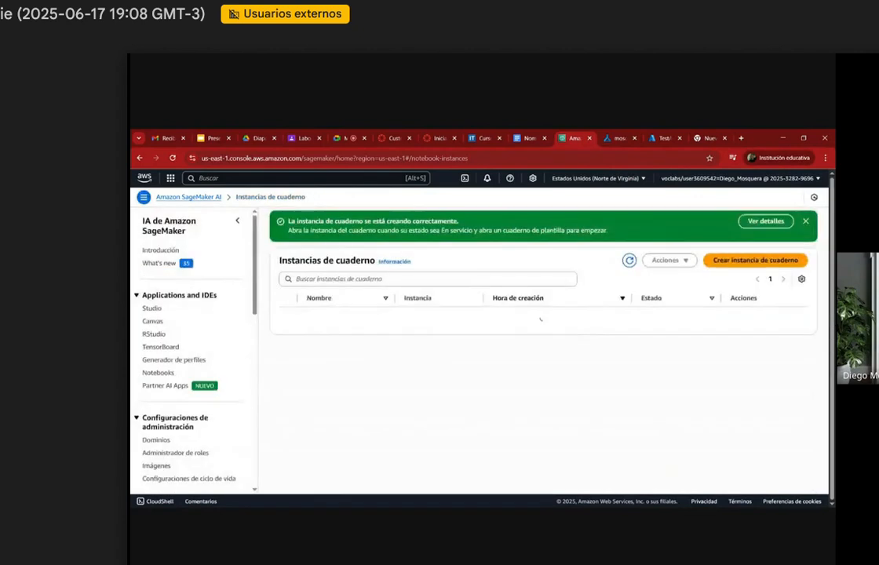
# Step: Examine the status, instance type and creation time of model-deploy-sagemaker in the notebook instances list
pyautogui.moveTo(707, 316); pyautogui.dragTo(680, 318)
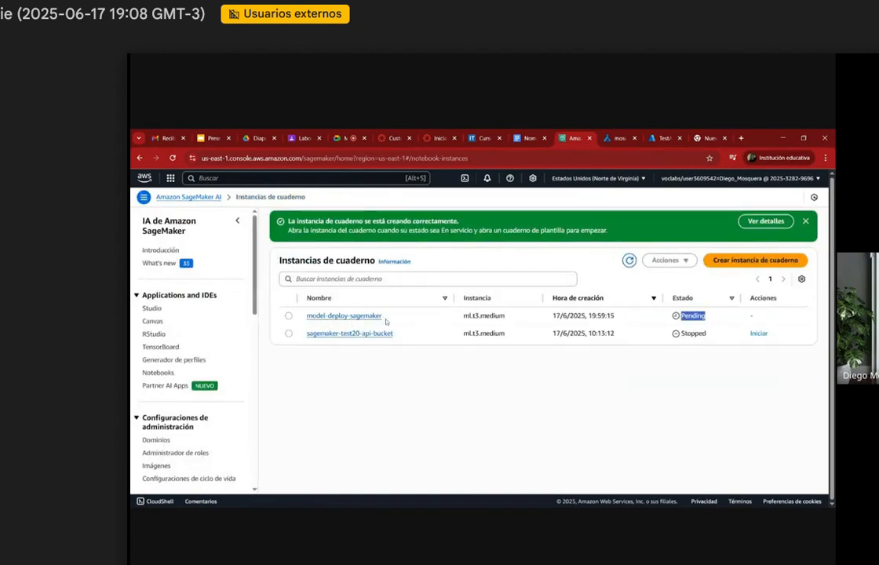
pyautogui.doubleClick(484, 315)
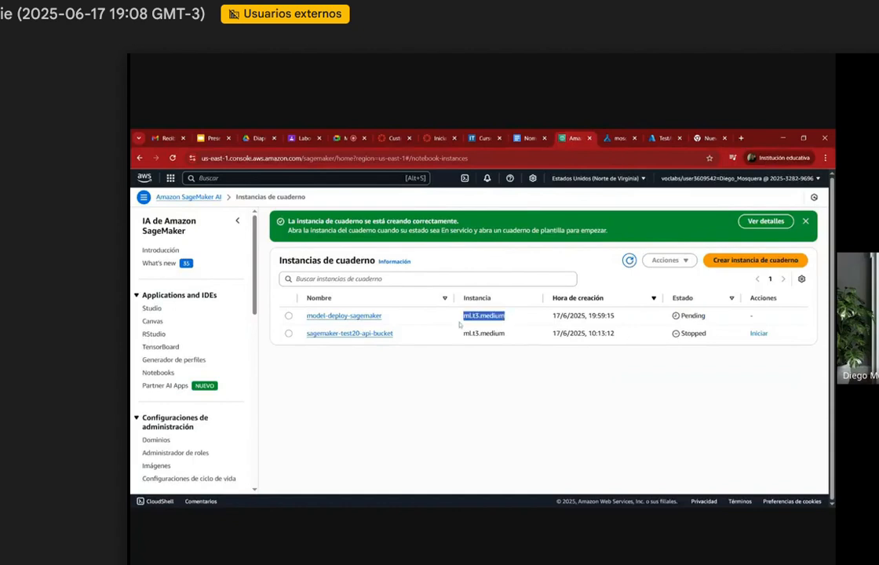
pyautogui.moveTo(631, 319); pyautogui.dragTo(547, 321)
pyautogui.click(620, 422)
pyautogui.doubleClick(672, 321)
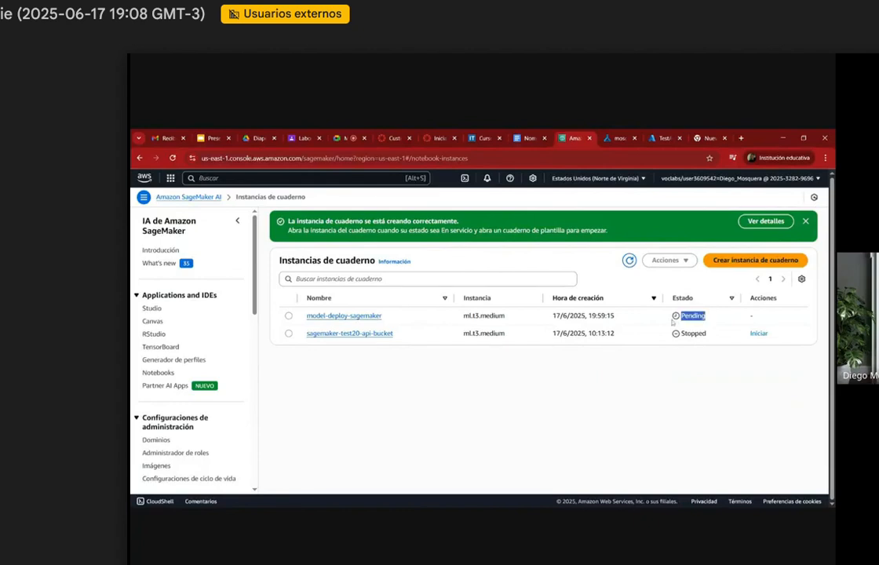
pyautogui.click(709, 321)
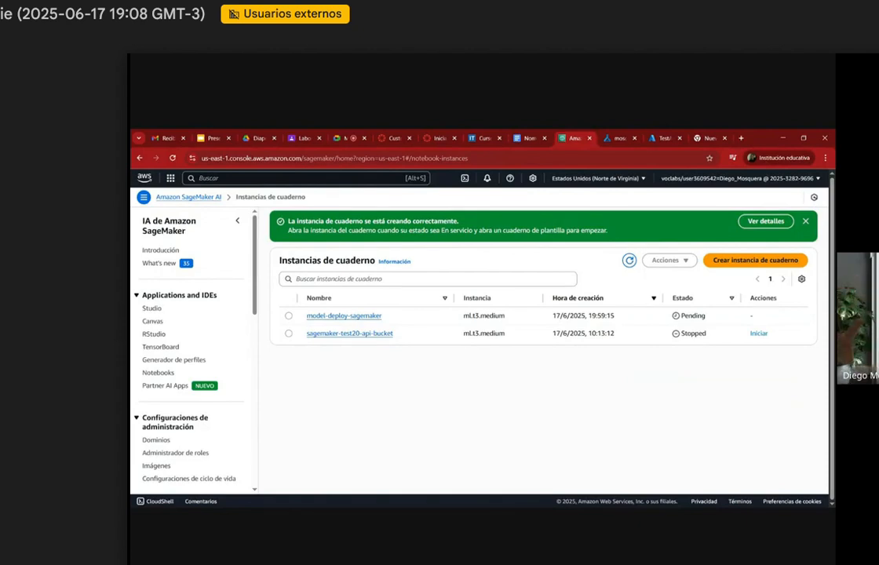
pyautogui.doubleClick(693, 315)
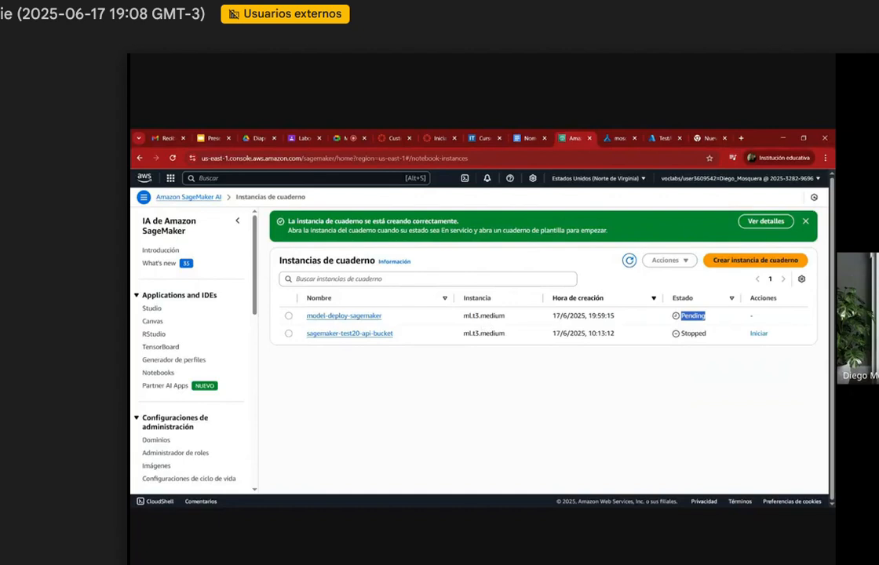
# Step: Find the S3 service and open it in a separate browser tab
pyautogui.click(171, 178)
pyautogui.click(192, 178)
pyautogui.write('s3')
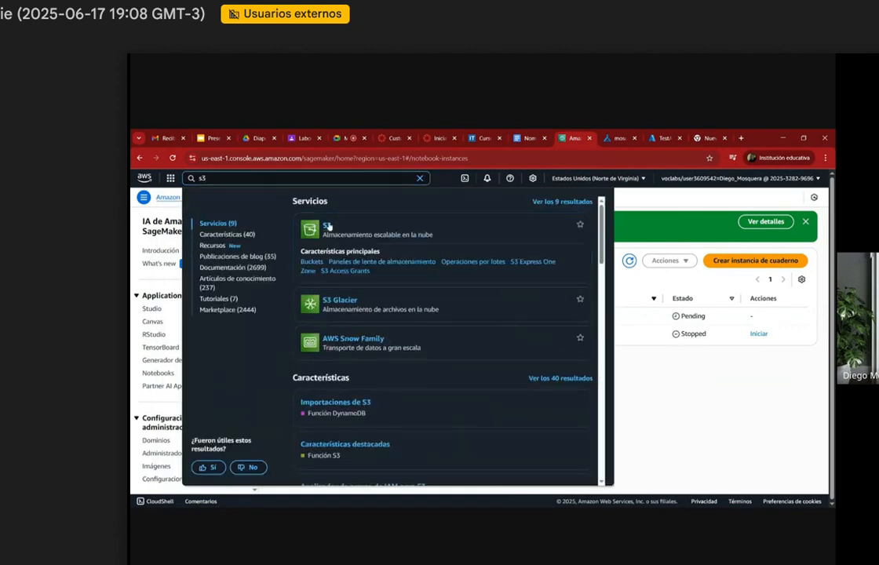
pyautogui.middleClick(328, 226)
pyautogui.click(579, 139)
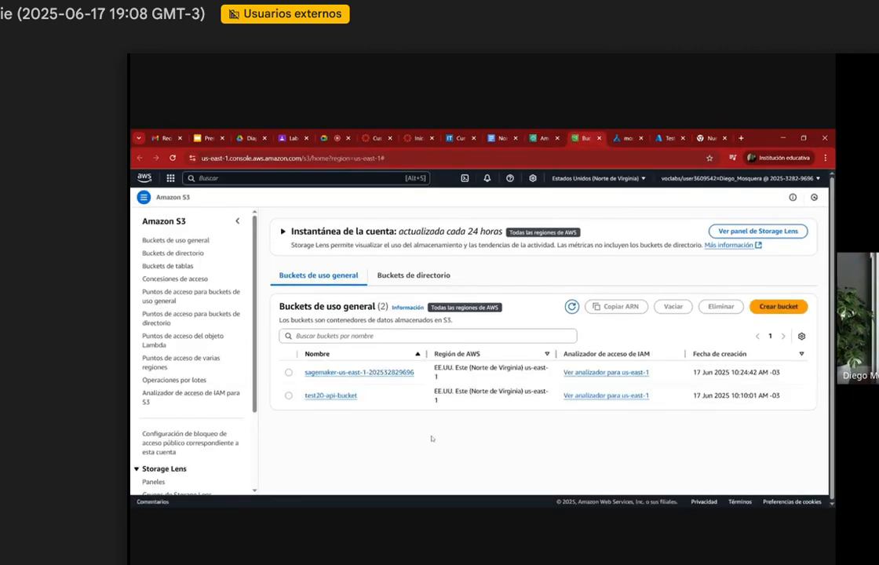
# Step: Start a new general purpose S3 bucket and name it model-deploy-bucket, adapting the name copied from the SageMaker notebook instance
pyautogui.click(779, 306)
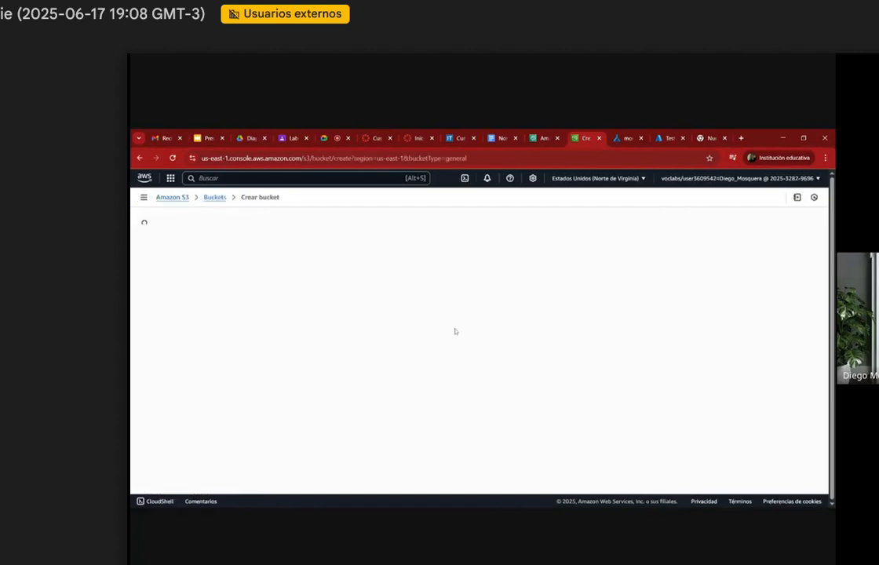
pyautogui.click(544, 135)
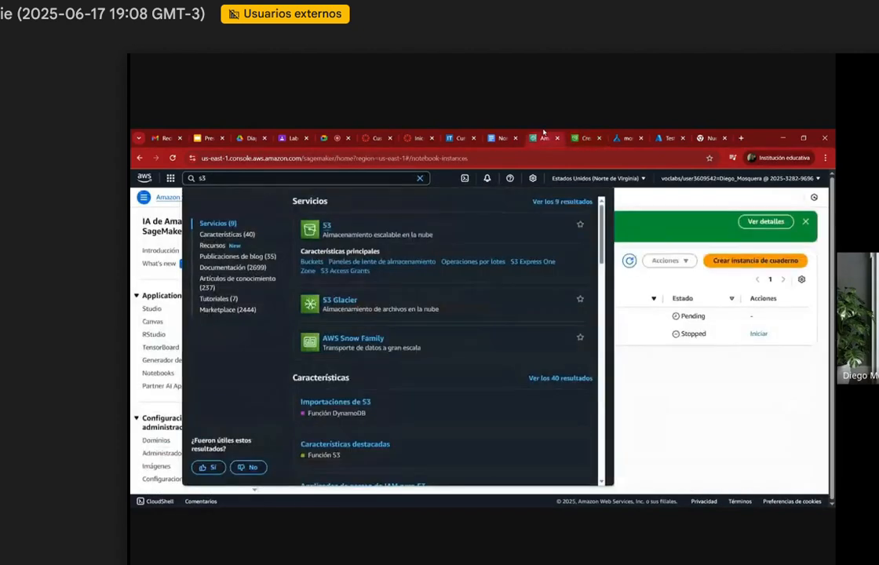
pyautogui.click(461, 226)
pyautogui.moveTo(394, 320); pyautogui.dragTo(305, 316)
pyautogui.hotkey('ctrl', 'c')
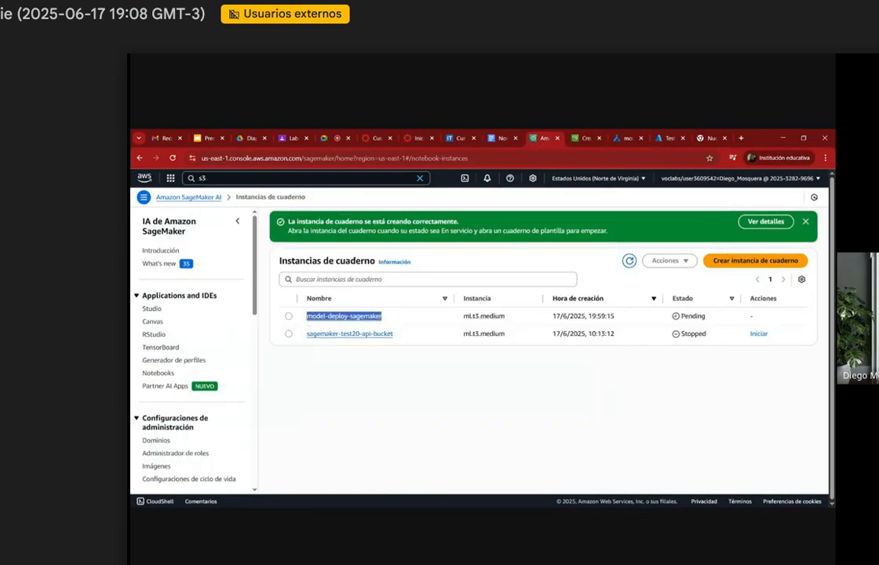
pyautogui.click(574, 135)
pyautogui.hotkey('ctrl', 'v')
pyautogui.press('BackSpace')
pyautogui.press('BackSpace')
pyautogui.press('BackSpace')
pyautogui.press('BackSpace')
pyautogui.press('BackSpace')
pyautogui.press('BackSpace')
pyautogui.press('BackSpace')
pyautogui.press('BackSpace')
pyautogui.press('BackSpace')
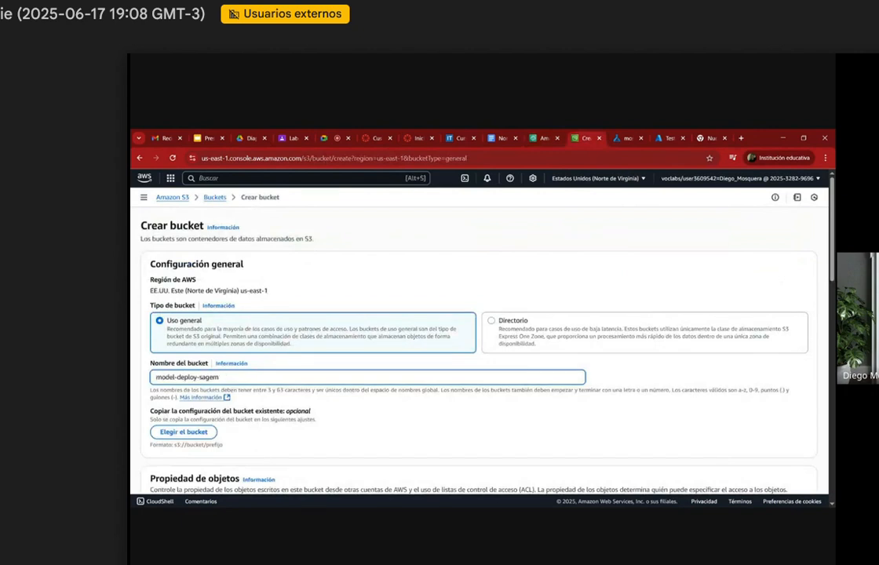
pyautogui.write('bucke')
# Step: Review the default ownership, public access, versioning and encryption settings, and create the bucket with them
pyautogui.scroll(-2, 367, 434)
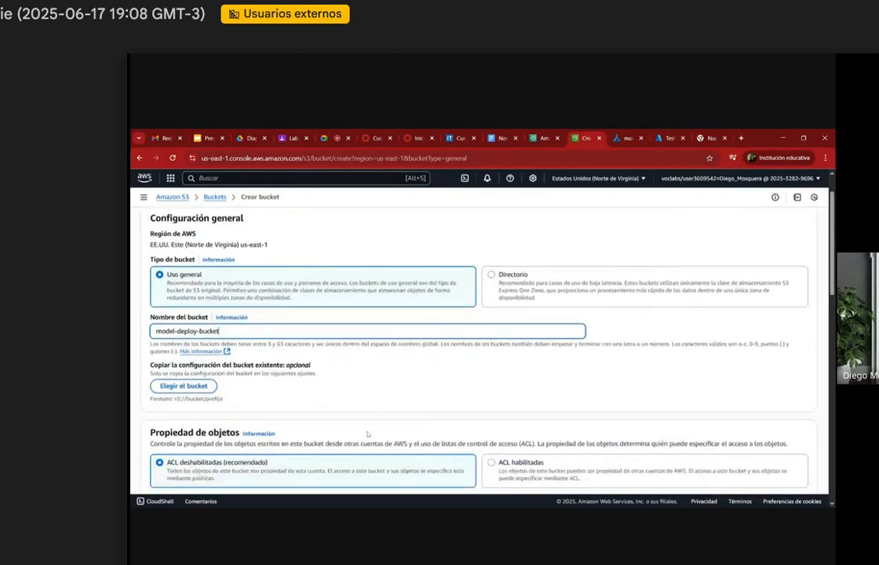
pyautogui.scroll(-3, 367, 434)
pyautogui.scroll(-3, 368, 434)
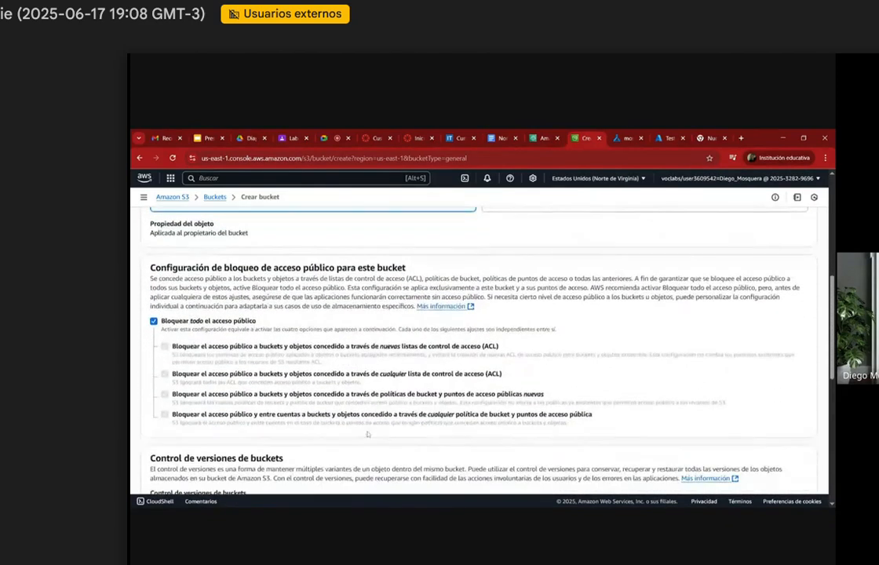
pyautogui.scroll(4, 368, 434)
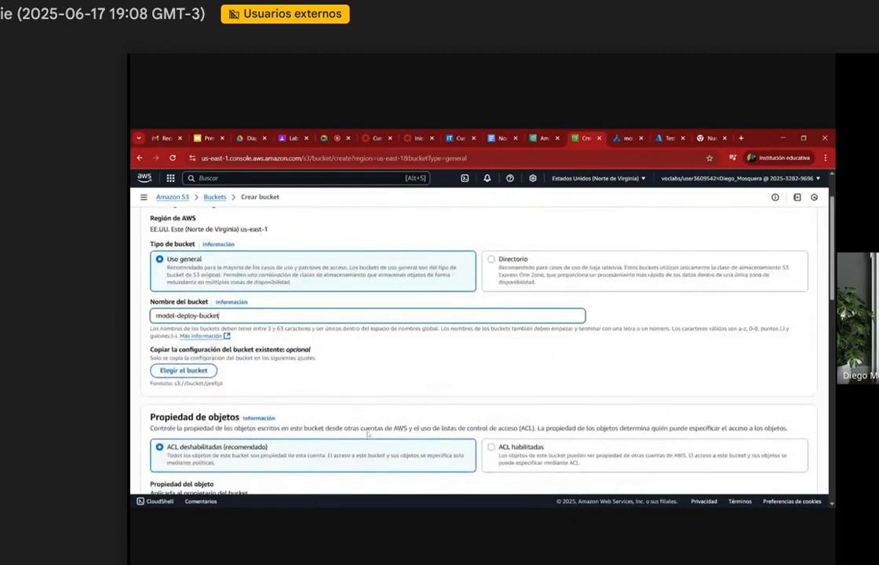
pyautogui.scroll(-2, 318, 409)
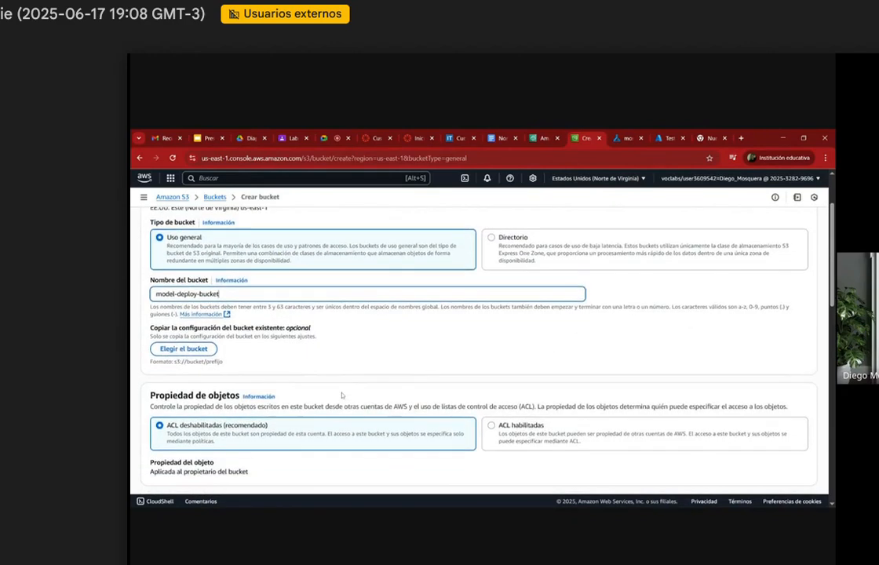
pyautogui.scroll(-3, 342, 395)
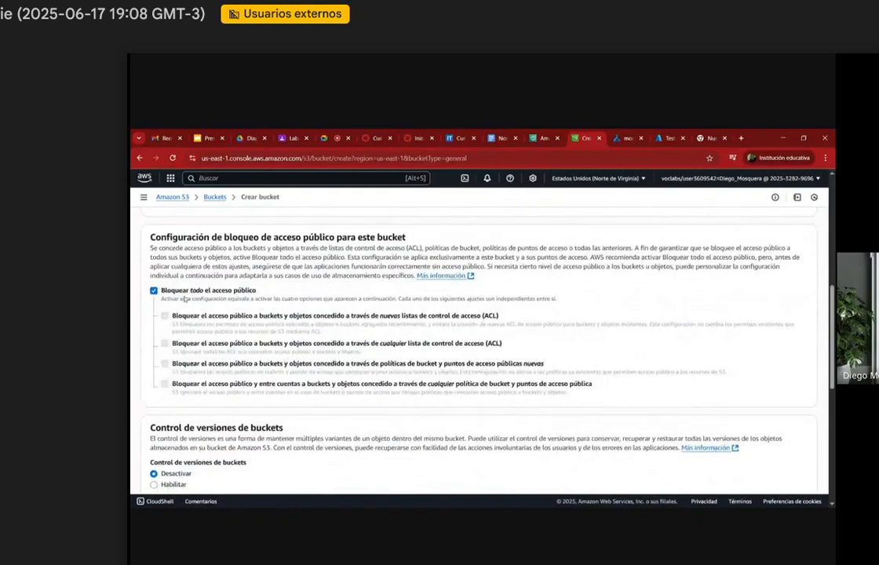
pyautogui.scroll(-3, 287, 346)
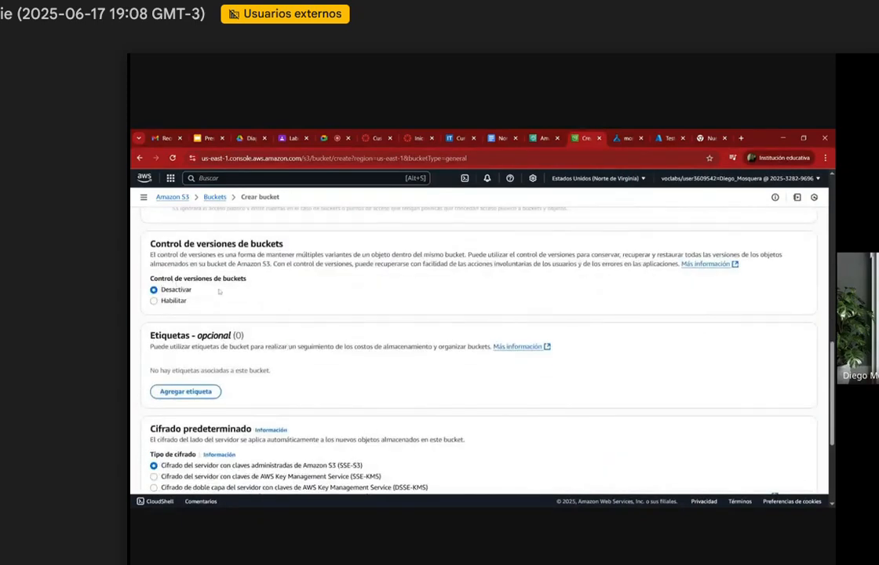
pyautogui.scroll(-3, 218, 293)
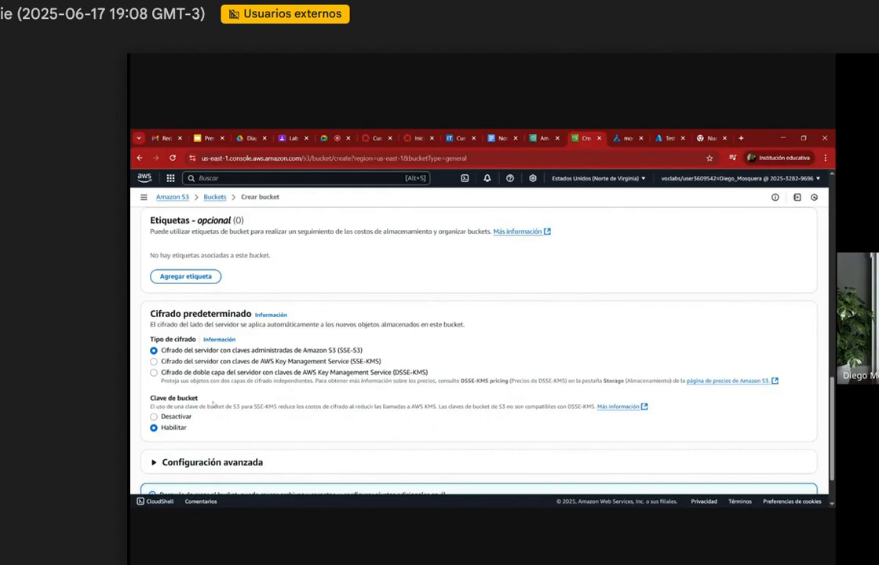
pyautogui.scroll(-2, 198, 418)
pyautogui.scroll(10, 211, 421)
pyautogui.scroll(1, 223, 424)
pyautogui.scroll(-10, 224, 424)
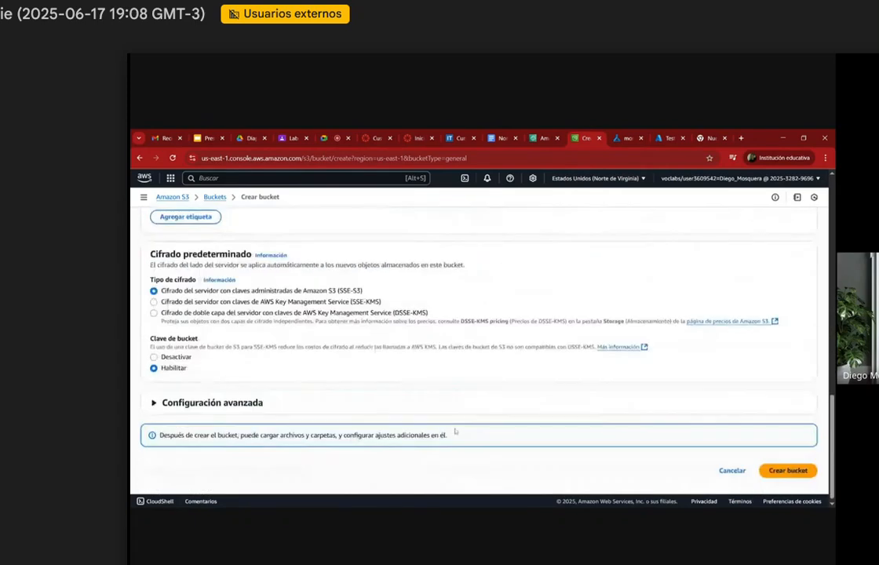
pyautogui.click(789, 470)
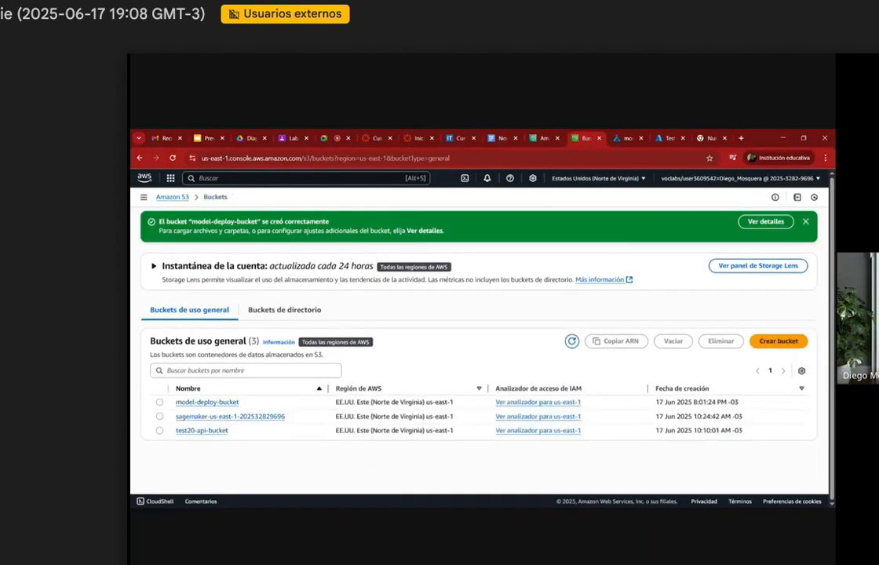
# Step: Create a folder in model-deploy-bucket named cancer-dir, copying the name from the resource names document and specifying no encryption key
pyautogui.click(208, 402)
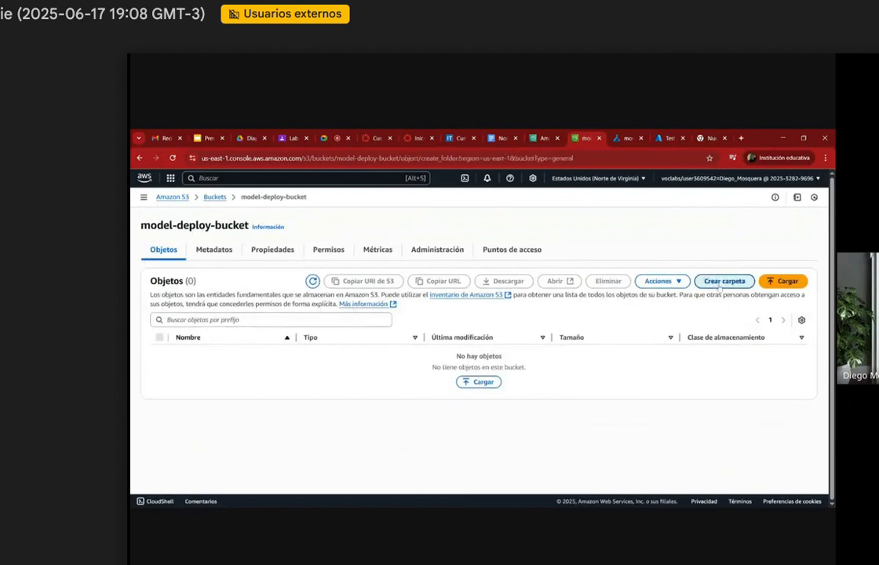
pyautogui.click(724, 281)
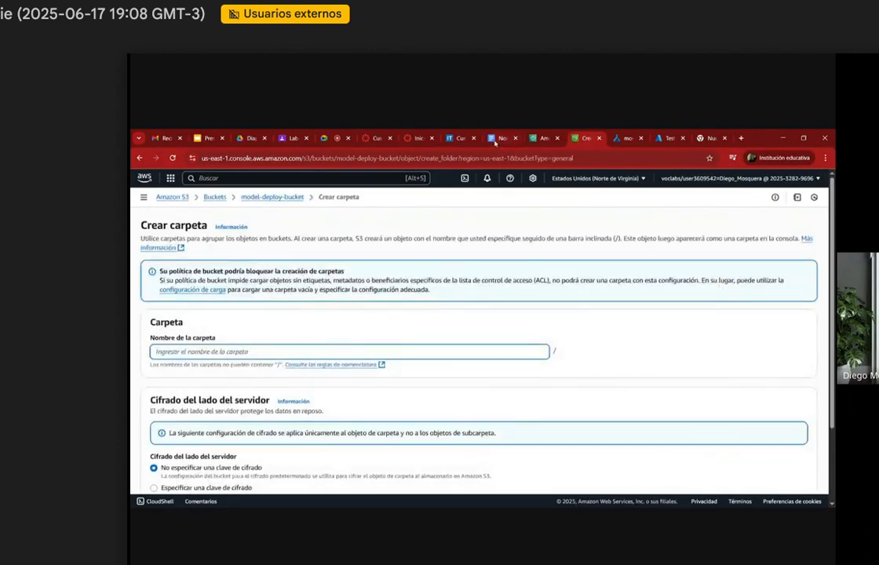
pyautogui.click(495, 140)
pyautogui.moveTo(389, 310); pyautogui.dragTo(357, 311)
pyautogui.hotkey('ctrl', 'c')
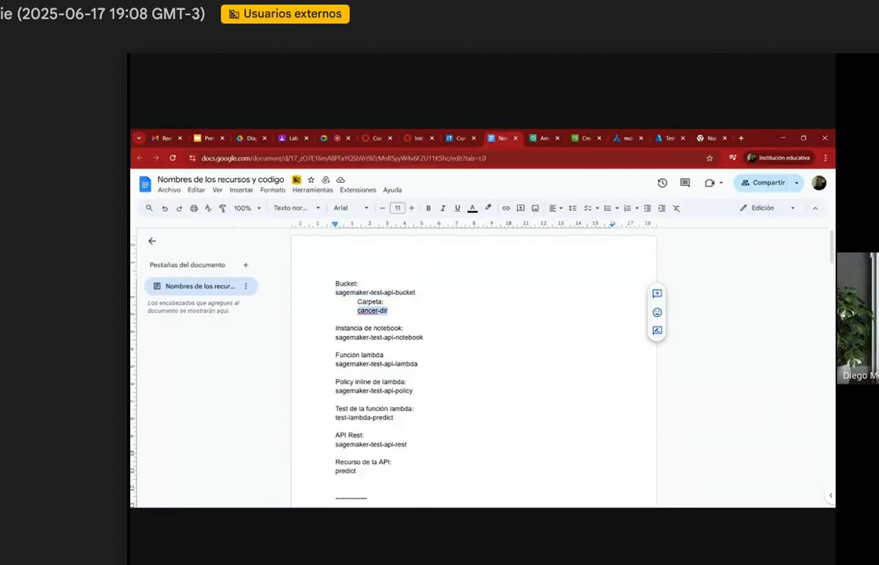
pyautogui.click(546, 135)
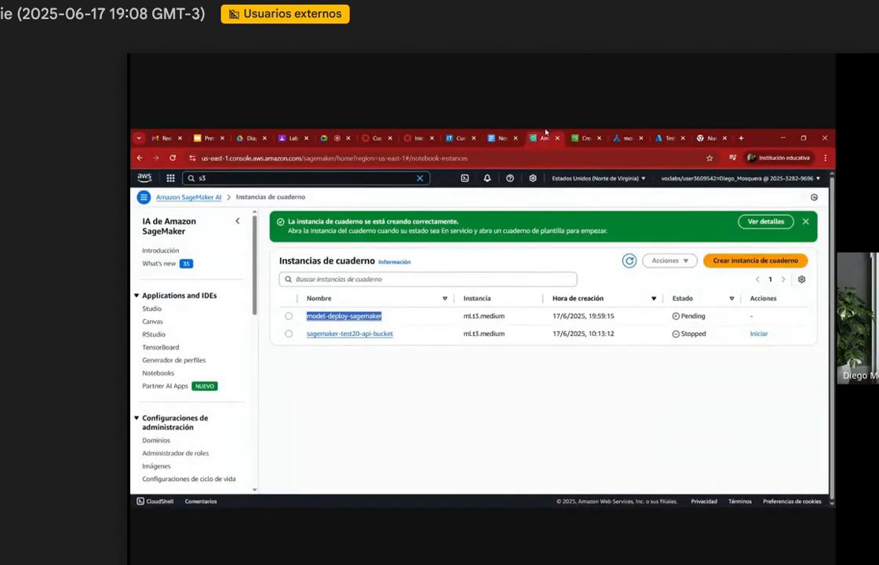
pyautogui.click(576, 133)
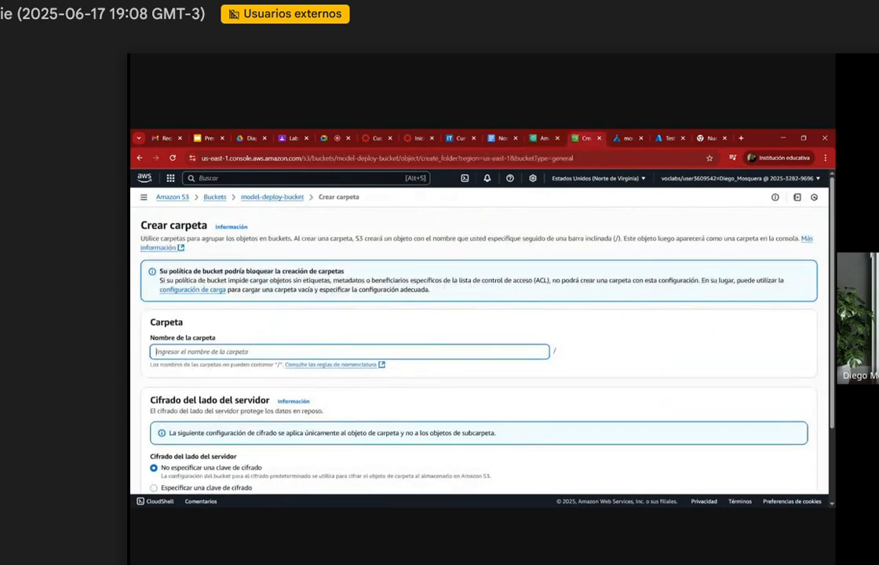
pyautogui.hotkey('ctrl', 'v')
pyautogui.scroll(-2, 749, 314)
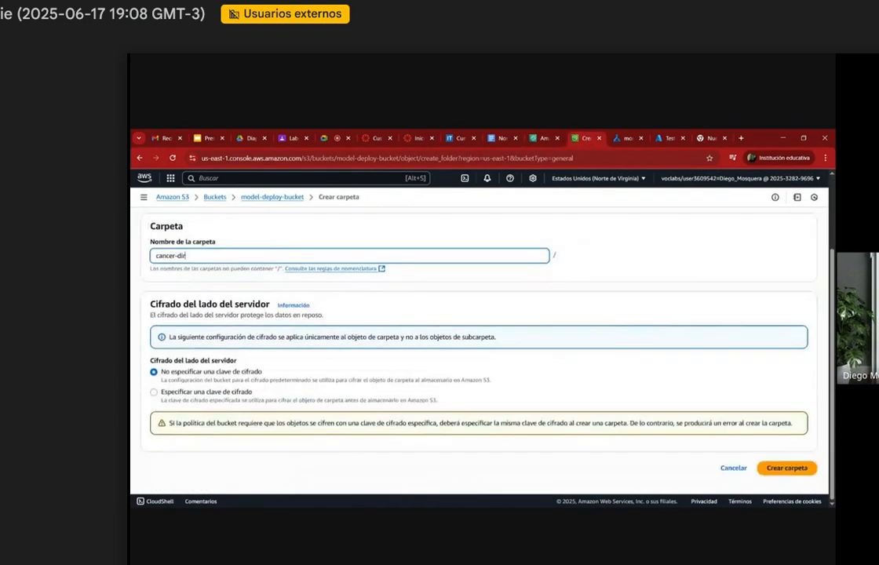
pyautogui.click(786, 468)
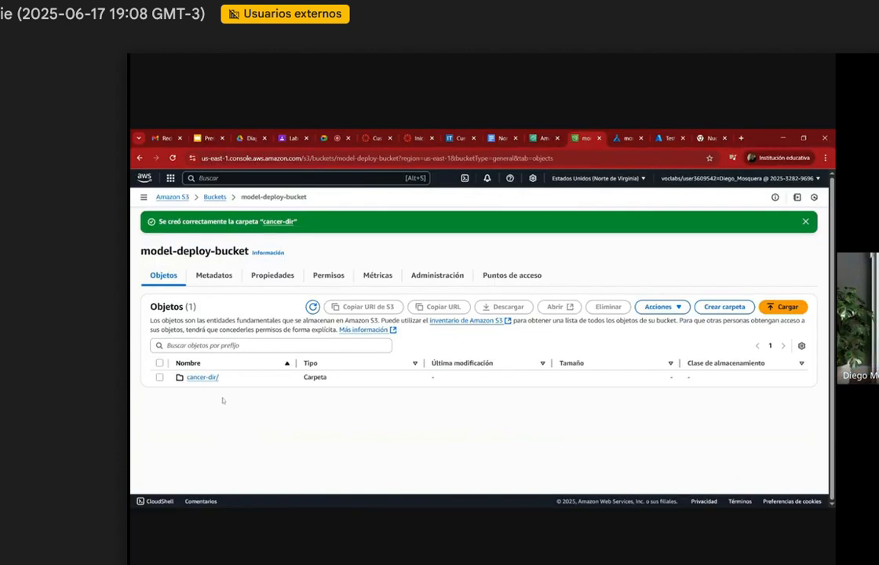
# Step: Upload the file data.csv into the cancer-dir folder of model-deploy-bucket
pyautogui.click(201, 378)
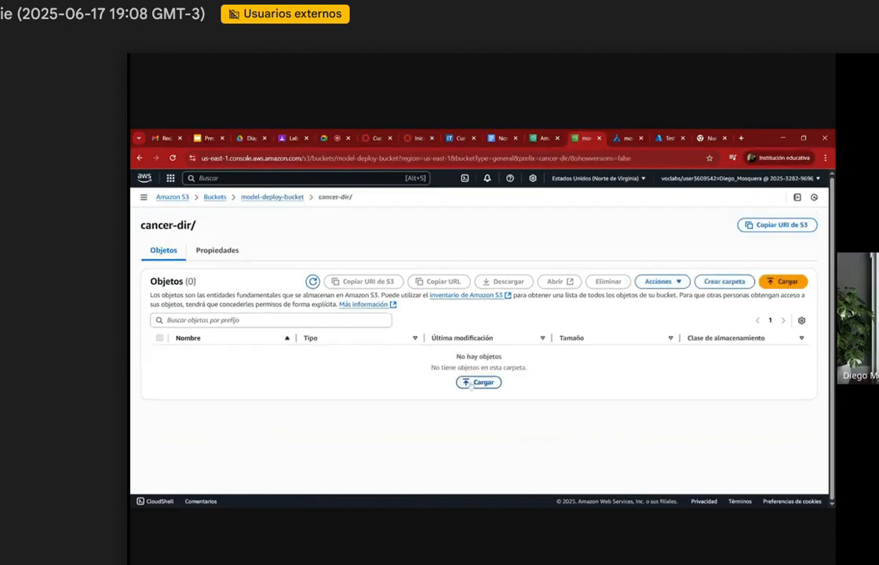
pyautogui.click(474, 382)
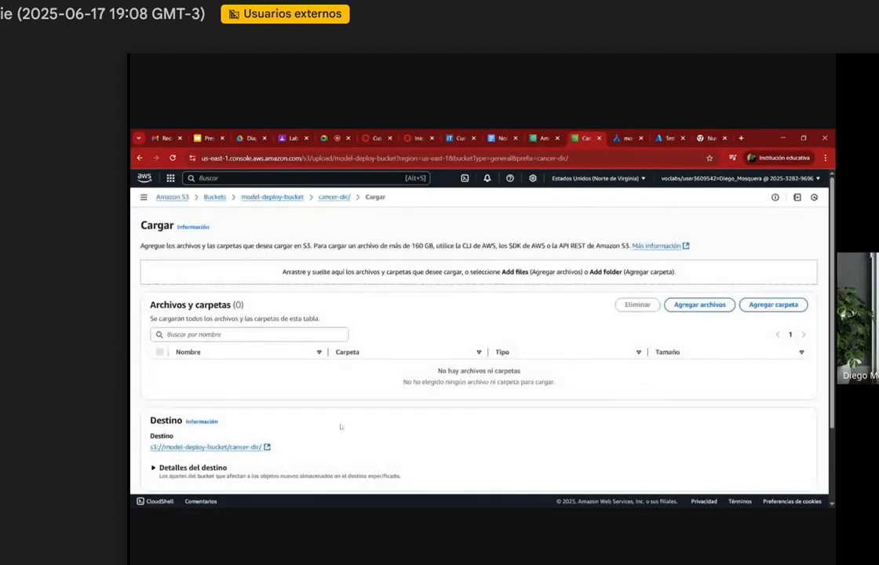
pyautogui.scroll(-2, 451, 402)
pyautogui.scroll(2, 451, 402)
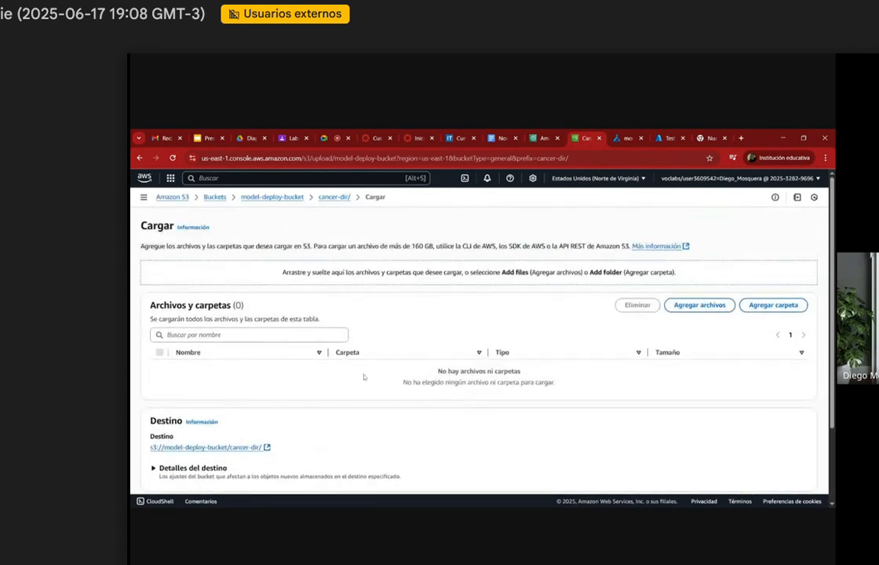
pyautogui.click(722, 308)
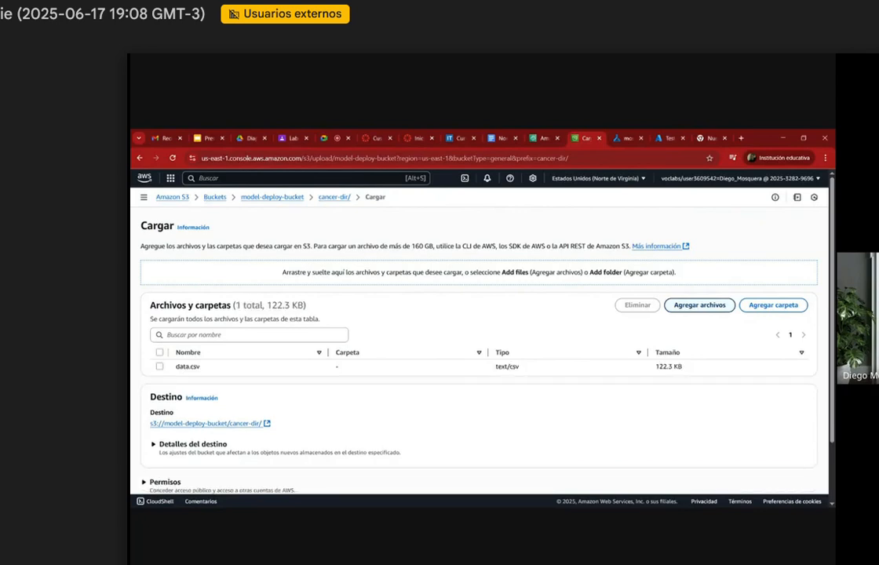
pyautogui.scroll(-3, 479, 353)
pyautogui.click(797, 468)
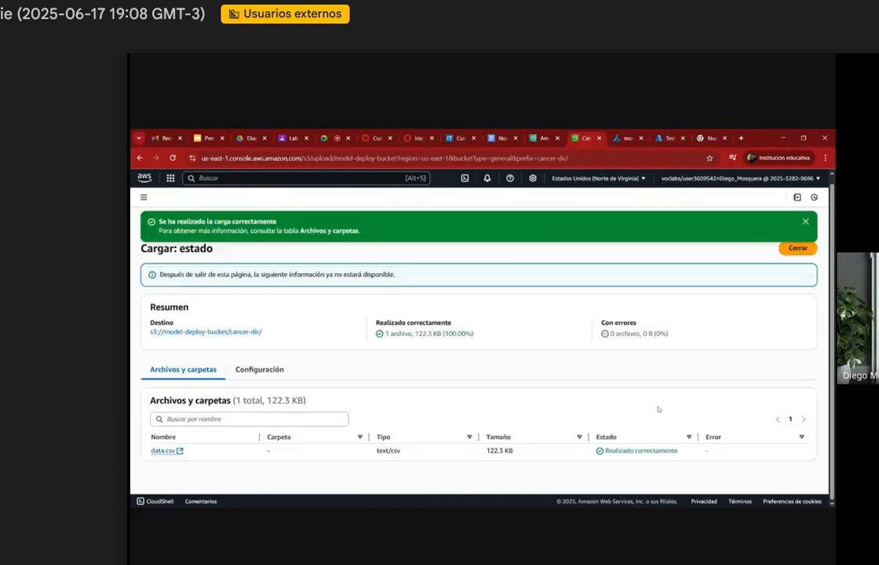
# Step: Examine the object properties of the uploaded data.csv, then return to the upload summary
pyautogui.click(170, 452)
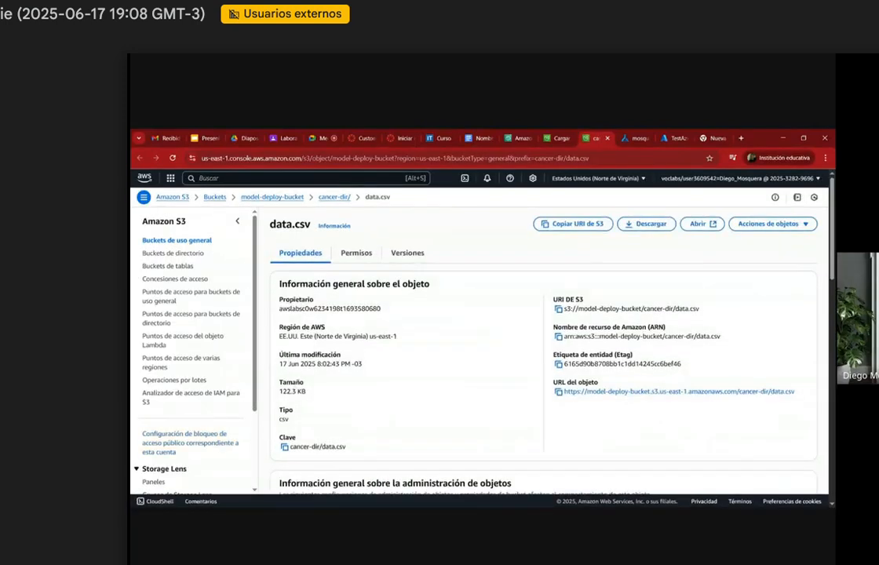
pyautogui.scroll(-5, 541, 345)
pyautogui.scroll(-3, 542, 346)
pyautogui.scroll(10, 541, 346)
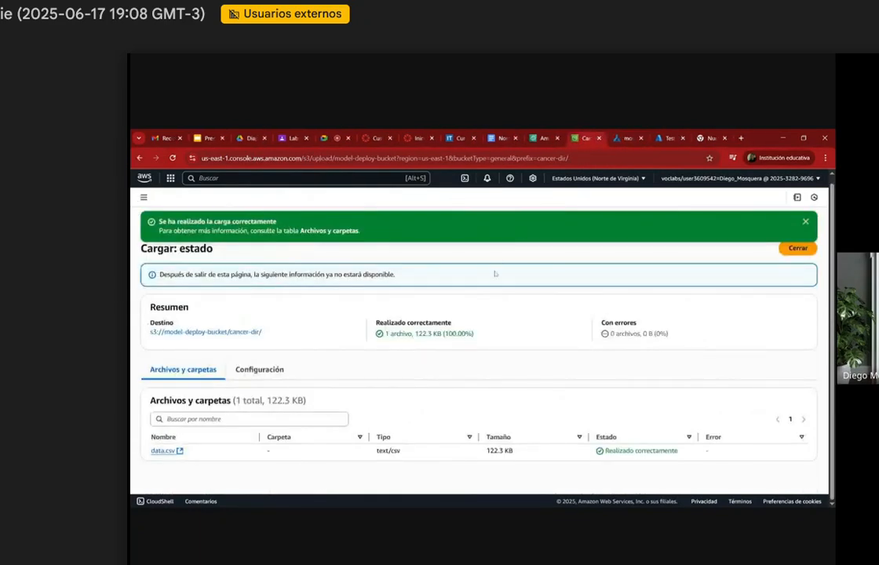
# Step: Check the status of the model-deploy-sagemaker notebook instance in SageMaker
pyautogui.click(540, 139)
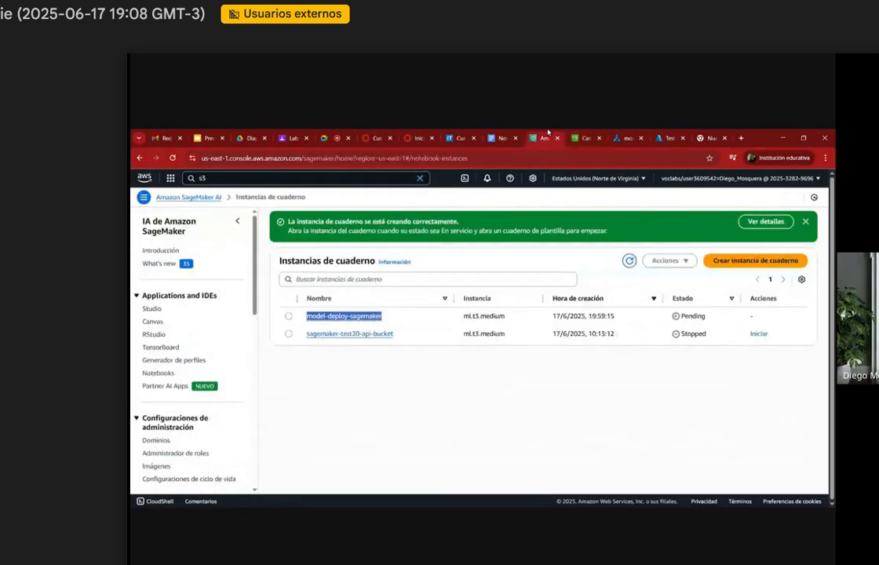
pyautogui.doubleClick(693, 315)
pyautogui.click(572, 391)
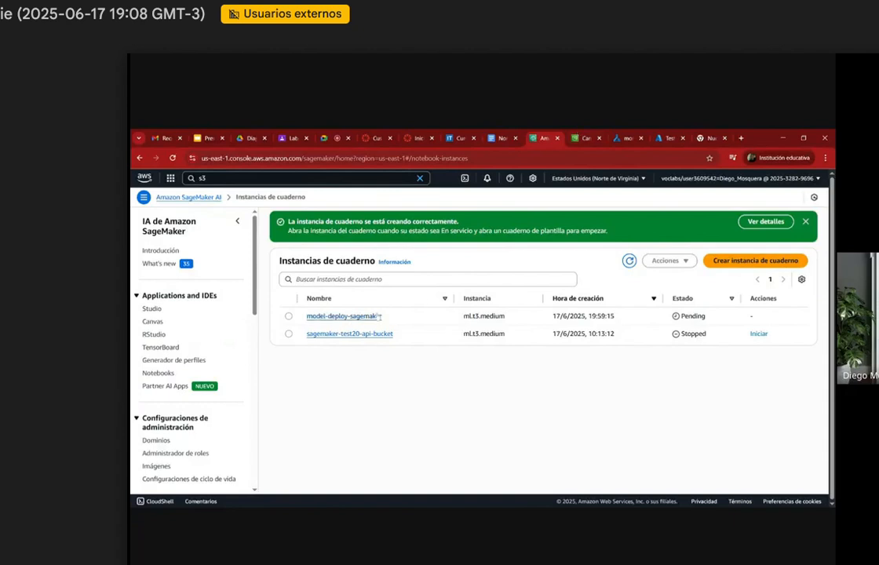
pyautogui.doubleClick(693, 316)
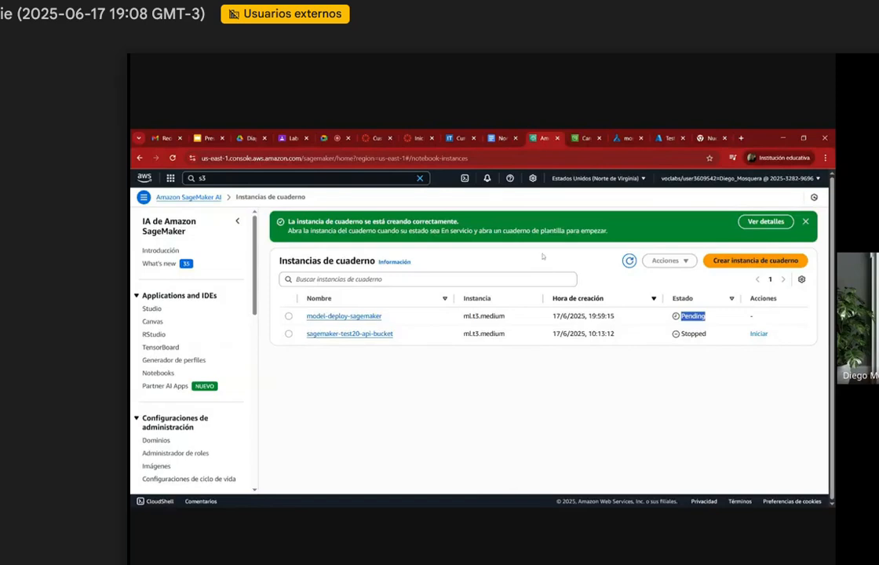
# Step: Review the notebook code in the resource names document by highlighting it from the sagemaker import to the endpoint name print line
pyautogui.click(496, 135)
pyautogui.scroll(-5, 471, 368)
pyautogui.scroll(4, 471, 369)
pyautogui.scroll(2, 471, 368)
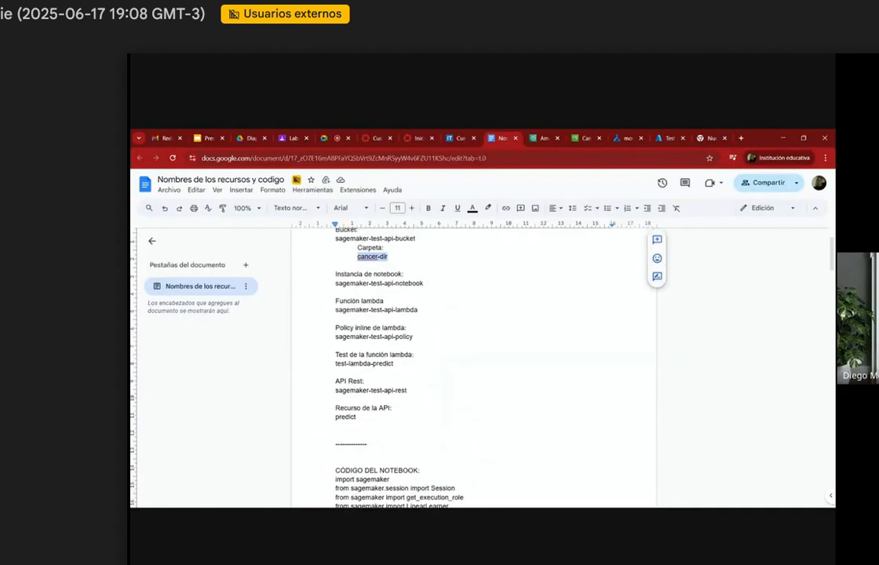
pyautogui.scroll(-5, 471, 369)
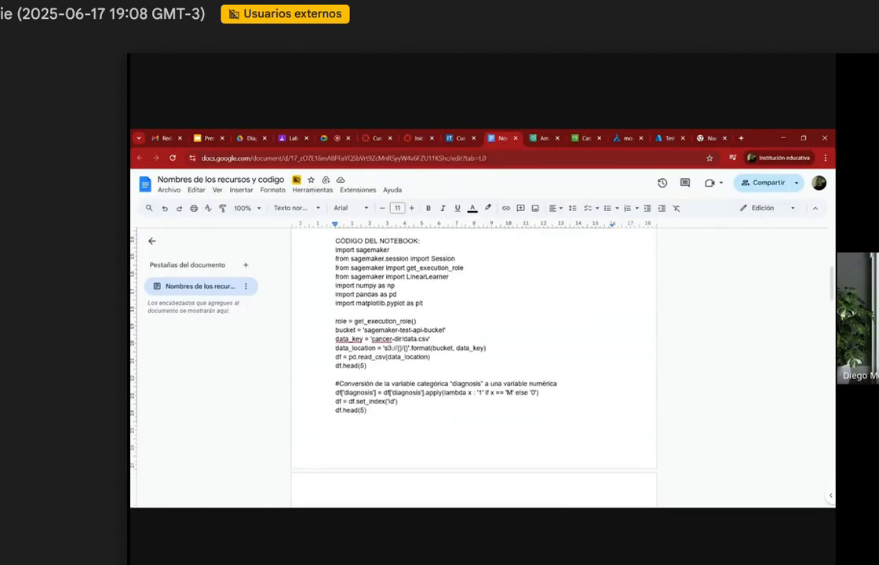
pyautogui.hotkey('shift', 'Down')
pyautogui.hotkey('shift', 'Down')
pyautogui.hotkey('shift', 'Down')
pyautogui.hotkey('shift', 'Down')
pyautogui.hotkey('shift', 'Down')
pyautogui.hotkey('shift', 'Down')
pyautogui.hotkey('shift', 'Down')
pyautogui.hotkey('shift', 'Down')
pyautogui.hotkey('shift', 'Down')
pyautogui.hotkey('shift', 'Down')
pyautogui.hotkey('shift', 'Down')
pyautogui.hotkey('shift', 'Down')
pyautogui.hotkey('shift', 'Down')
pyautogui.hotkey('shift', 'Down')
pyautogui.hotkey('shift', 'Down')
pyautogui.hotkey('shift', 'Down')
pyautogui.hotkey('shift', 'Down')
pyautogui.hotkey('shift', 'Down')
pyautogui.hotkey('shift', 'Down')
pyautogui.hotkey('shift', 'Down')
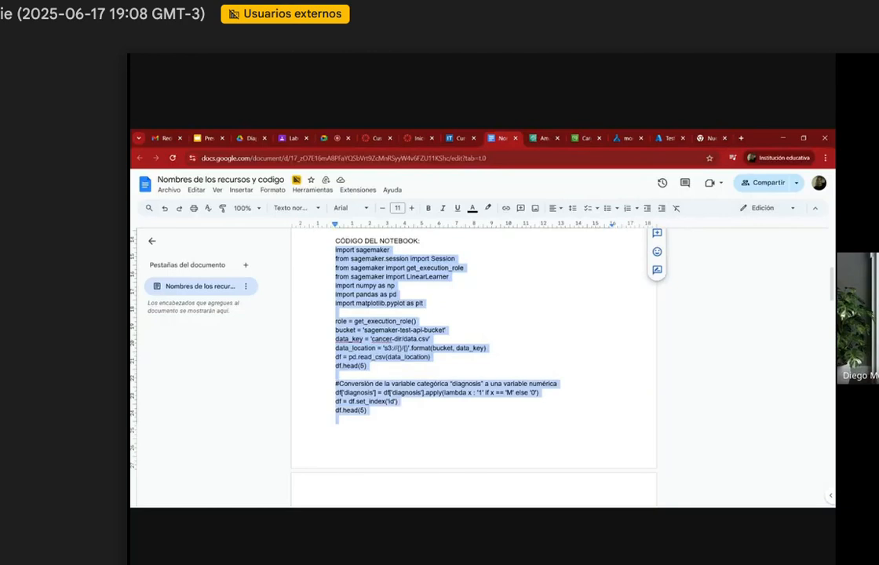
pyautogui.hotkey('shift', 'Down')
pyautogui.hotkey('shift', 'Down')
pyautogui.hotkey('shift', 'Down')
pyautogui.hotkey('shift', 'Down')
pyautogui.hotkey('shift', 'Down')
pyautogui.hotkey('shift', 'Down')
pyautogui.hotkey('shift', 'Down')
pyautogui.hotkey('shift', 'Down')
pyautogui.hotkey('shift', 'Down')
pyautogui.hotkey('shift', 'Down')
pyautogui.hotkey('shift', 'Down')
pyautogui.hotkey('shift', 'Down')
pyautogui.hotkey('shift', 'Down')
pyautogui.hotkey('shift', 'Down')
pyautogui.hotkey('shift', 'Down')
pyautogui.hotkey('shift', 'Down')
pyautogui.hotkey('shift', 'Down')
pyautogui.hotkey('shift', 'Down')
pyautogui.hotkey('shift', 'Down')
pyautogui.hotkey('shift', 'Down')
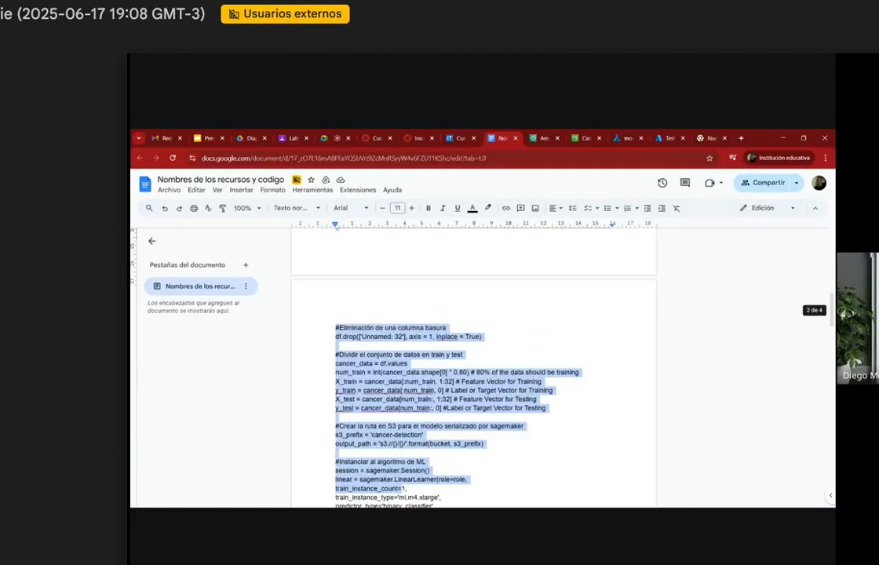
pyautogui.hotkey('shift', 'Down')
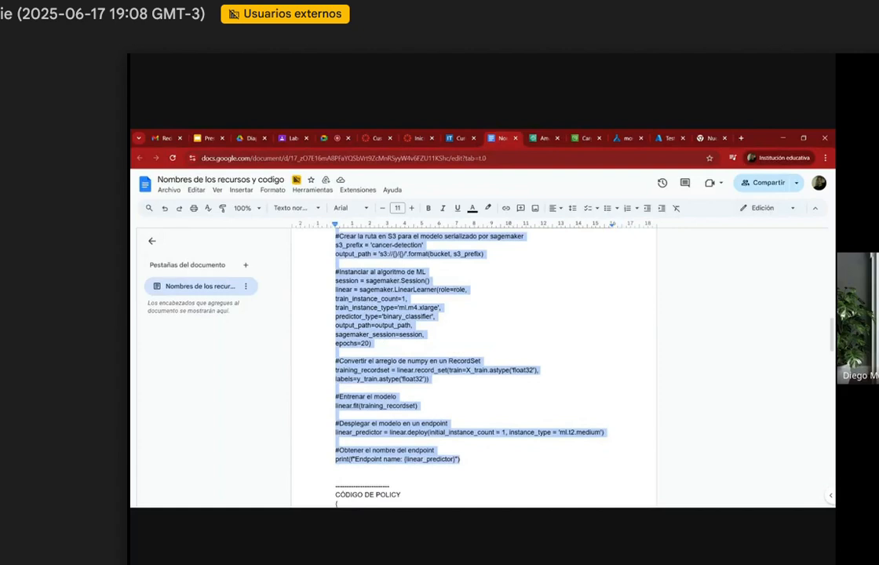
pyautogui.click(542, 138)
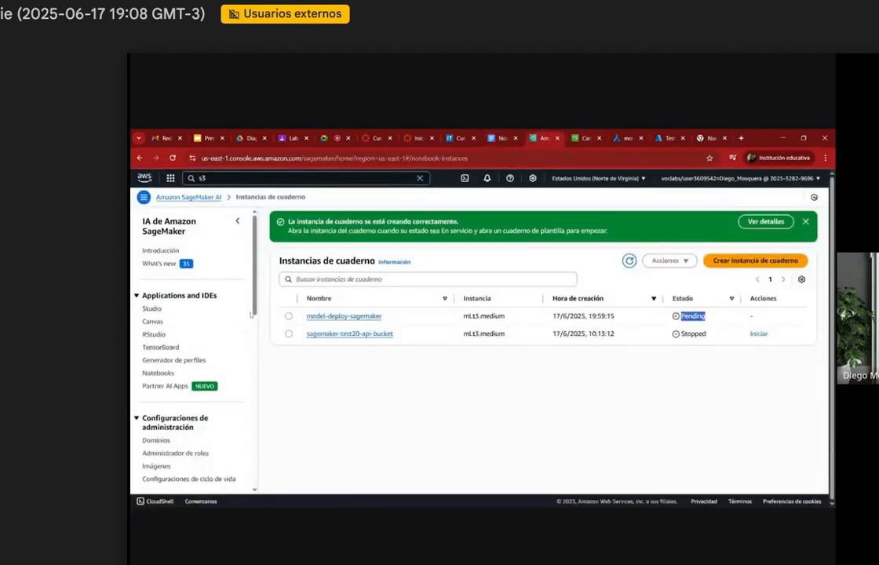
# Step: Search the AWS services for lambda, open Lambda and start creating a function from scratch
pyautogui.doubleClick(203, 178)
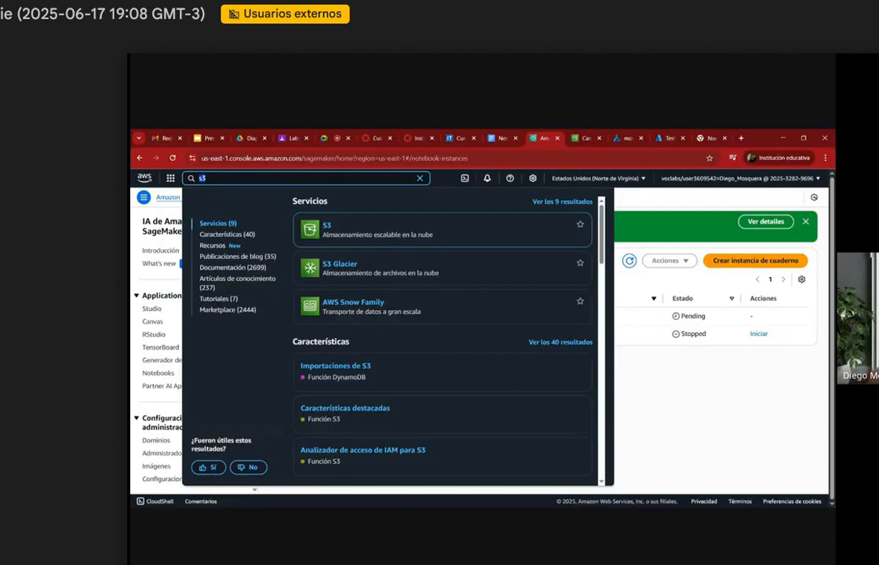
pyautogui.write('lambda')
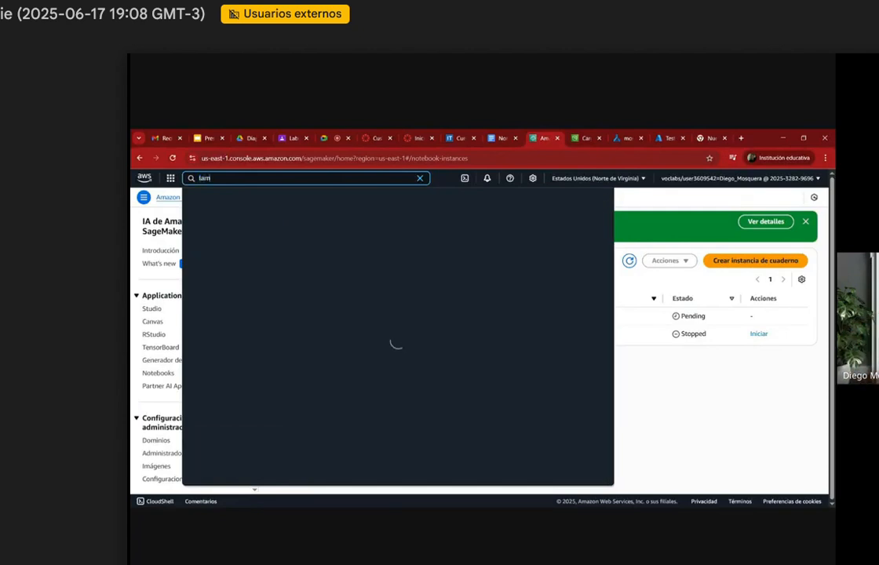
pyautogui.click(336, 227)
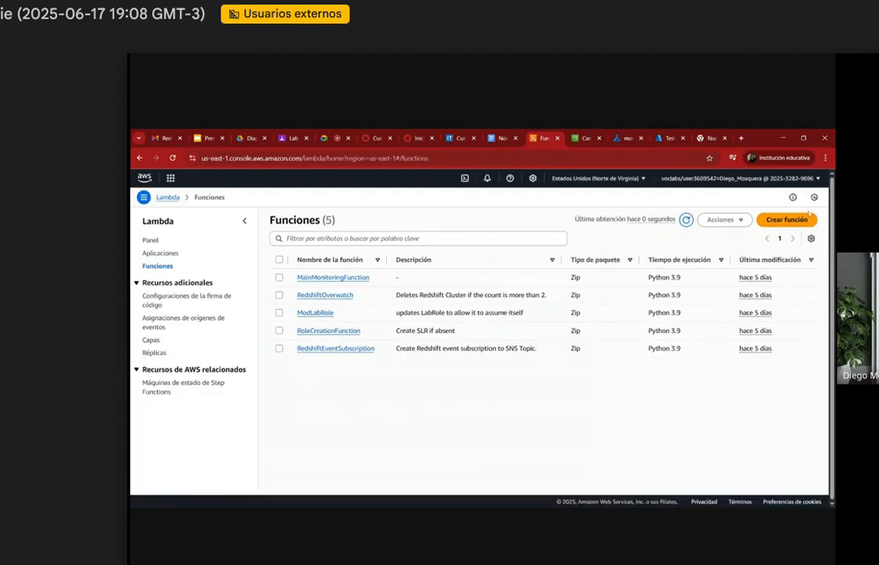
pyautogui.click(787, 220)
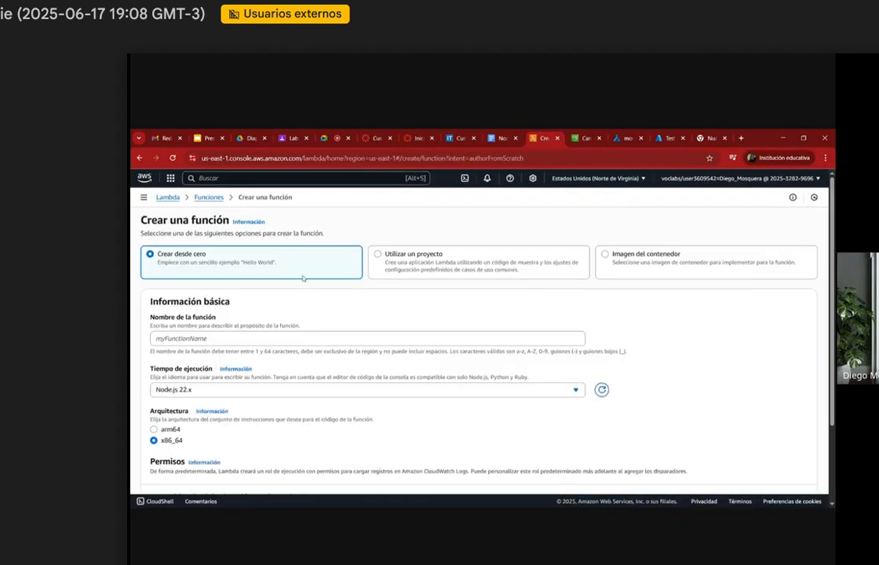
pyautogui.scroll(-1, 367, 338)
pyautogui.click(367, 324)
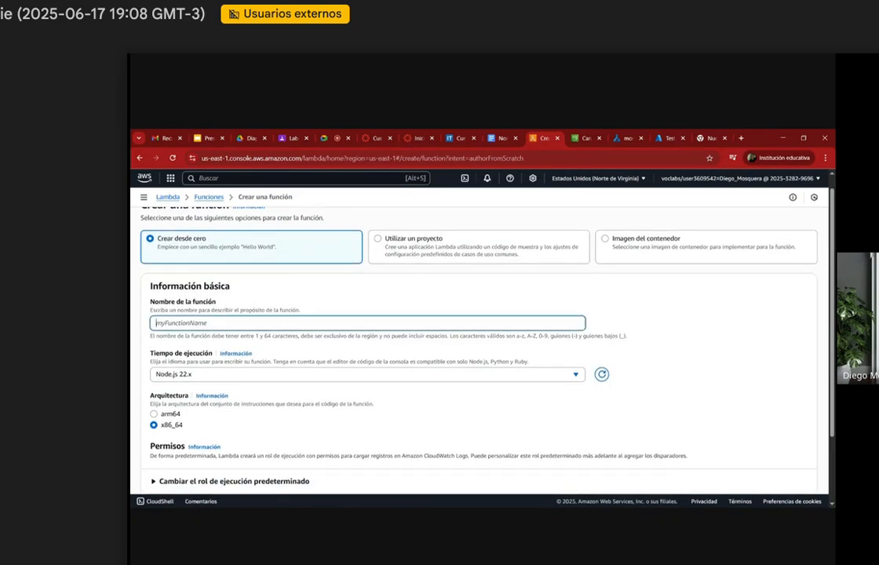
# Step: Check the naming used in S3 by opening the cancer-dir folder of model-deploy-bucket from the upload summary
pyautogui.click(501, 138)
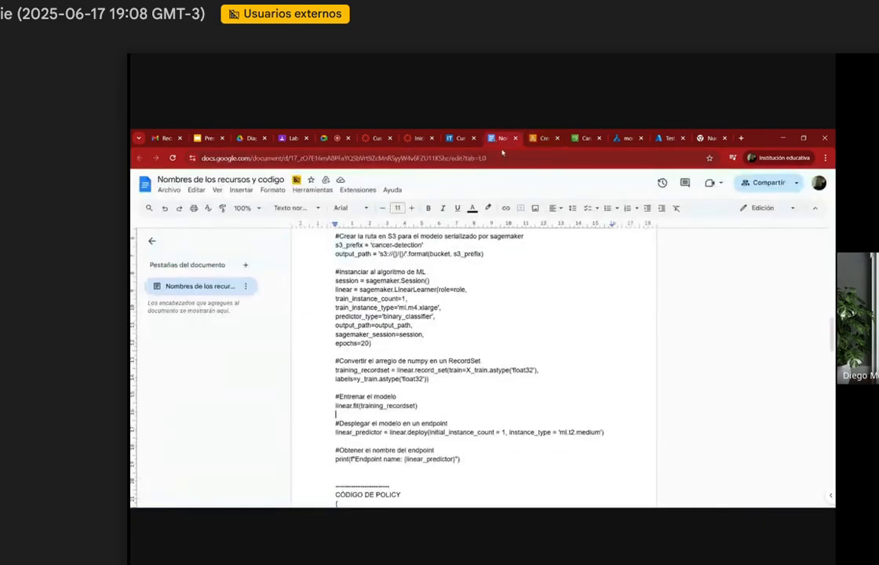
pyautogui.click(543, 138)
pyautogui.click(585, 138)
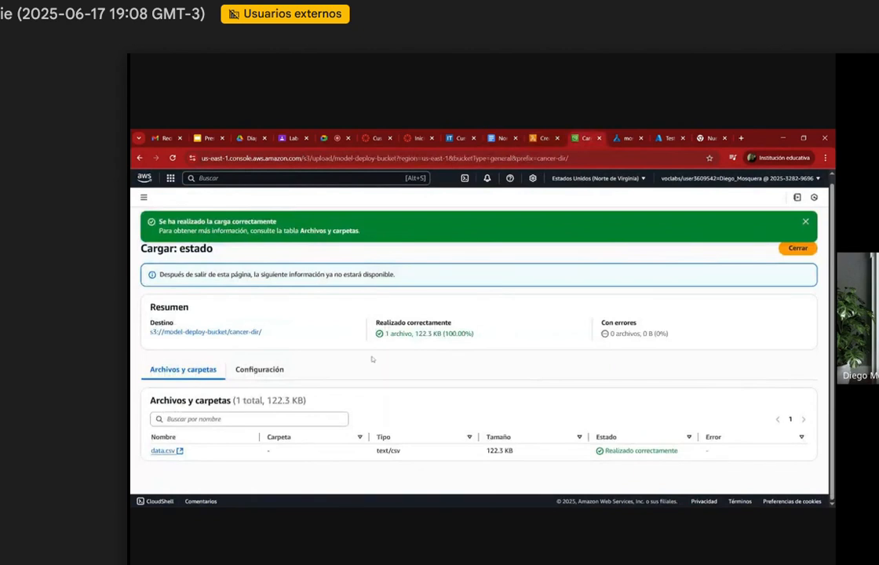
pyautogui.click(805, 221)
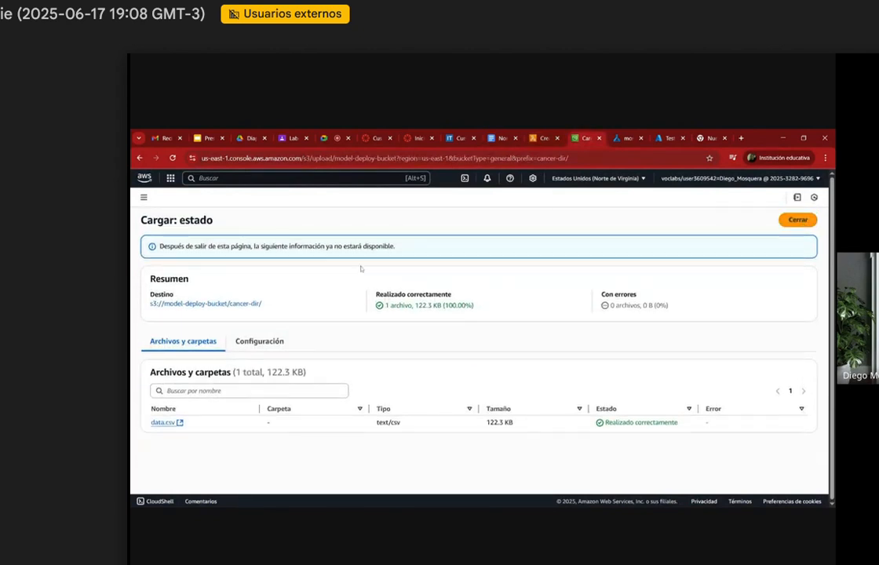
pyautogui.click(200, 308)
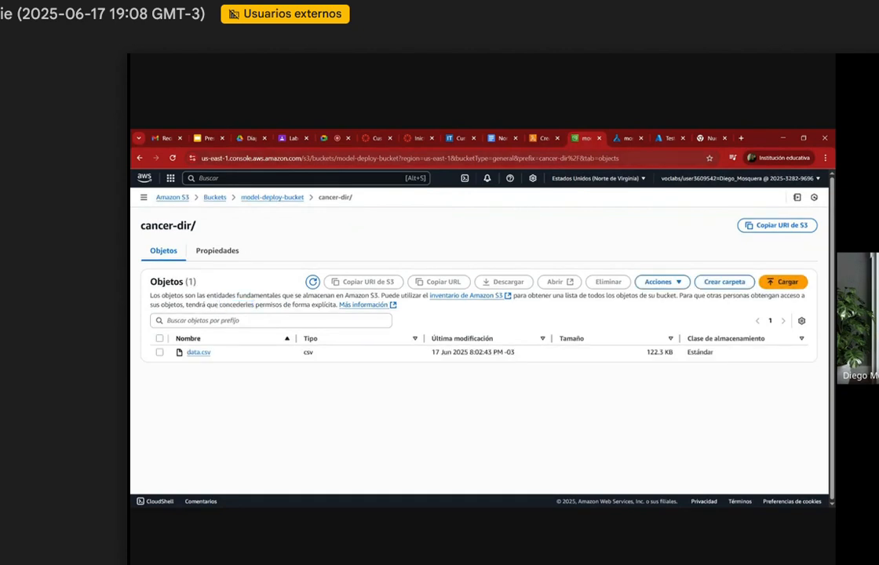
# Step: Name the new Lambda function model-deply-lambda and glance at the AWS use case diagram
pyautogui.hotkey('ctrl', 'shift', 'Tab')
pyautogui.click(339, 318)
pyautogui.write('m')
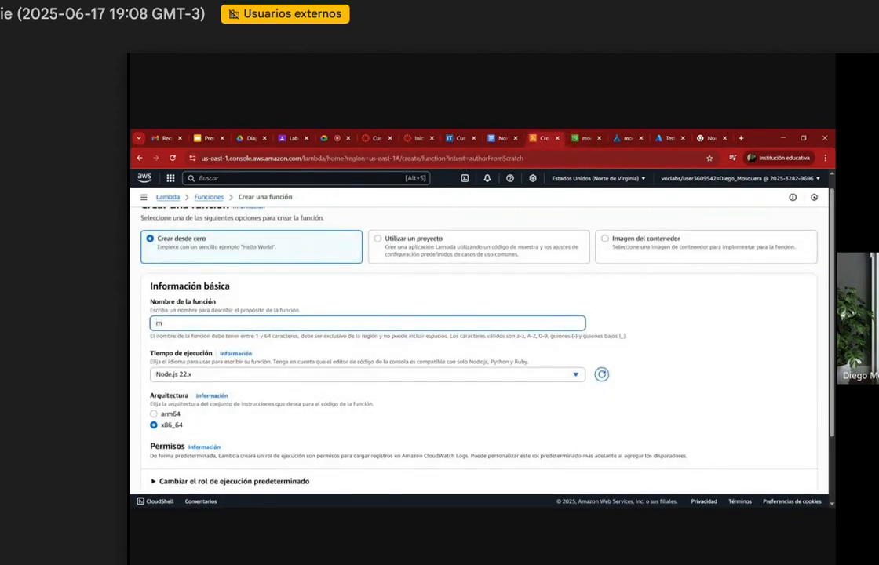
pyautogui.write('odel-deply-lambda')
pyautogui.click(251, 138)
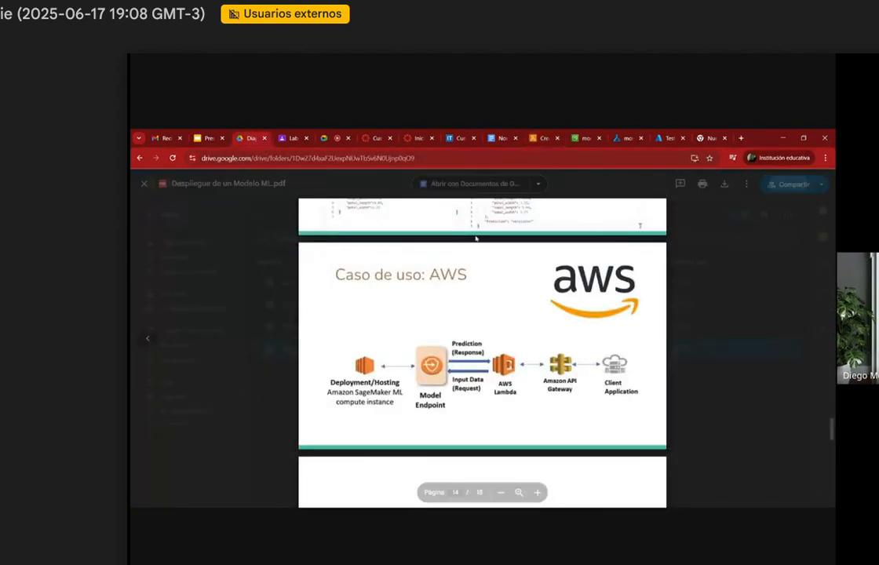
pyautogui.click(583, 135)
pyautogui.click(547, 135)
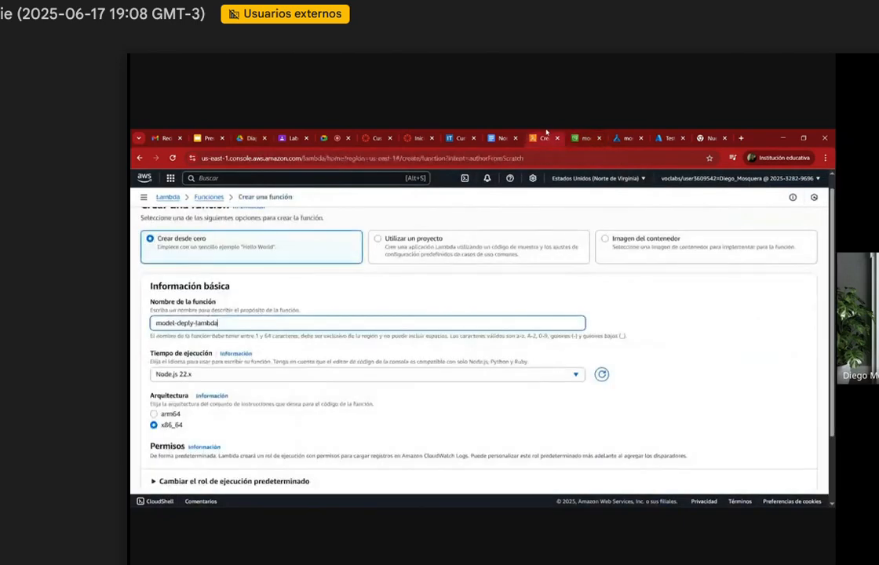
# Step: Set the function's runtime to Python 3.13 and try to create it with the default execution role
pyautogui.click(307, 376)
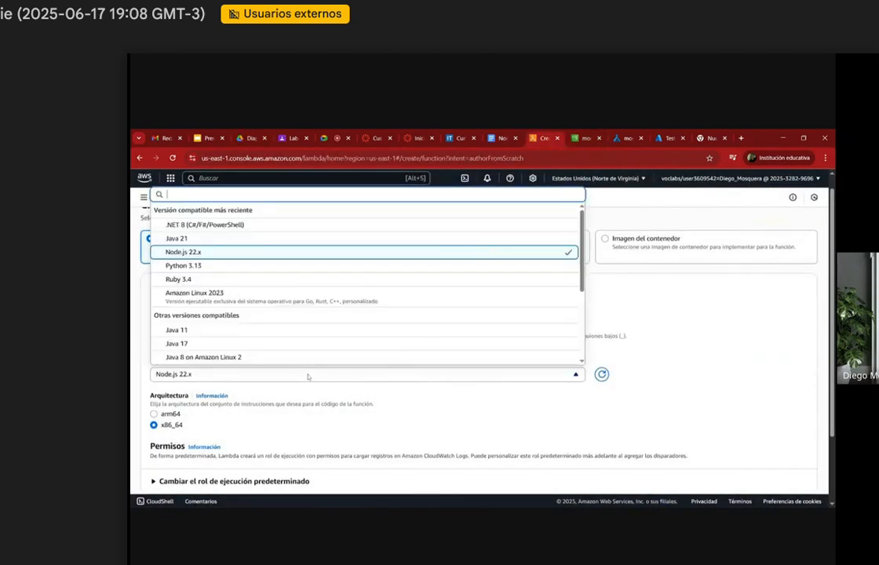
pyautogui.click(271, 266)
pyautogui.scroll(-2, 361, 382)
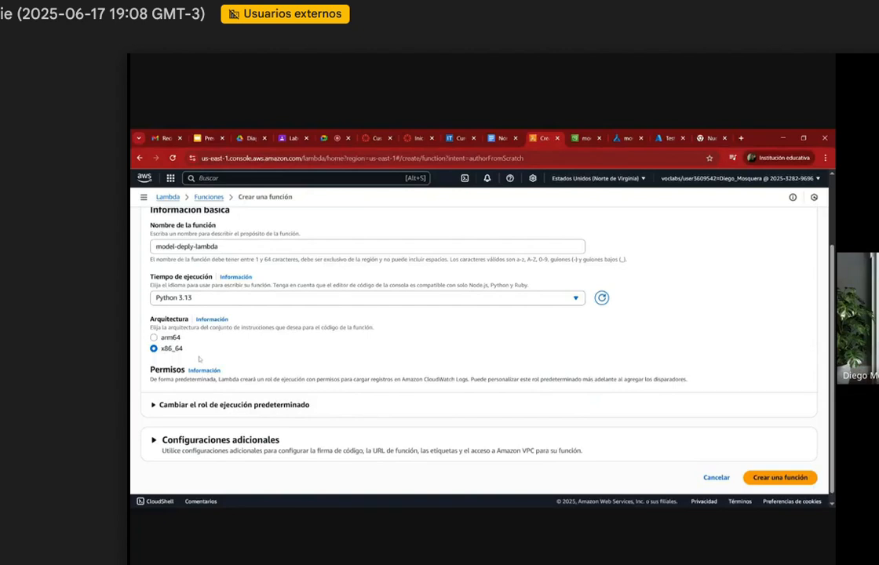
pyautogui.scroll(-1, 198, 359)
pyautogui.click(796, 469)
# Step: Examine the function creation error, highlighting the denied IAM action and its policy context
pyautogui.scroll(-2, 628, 396)
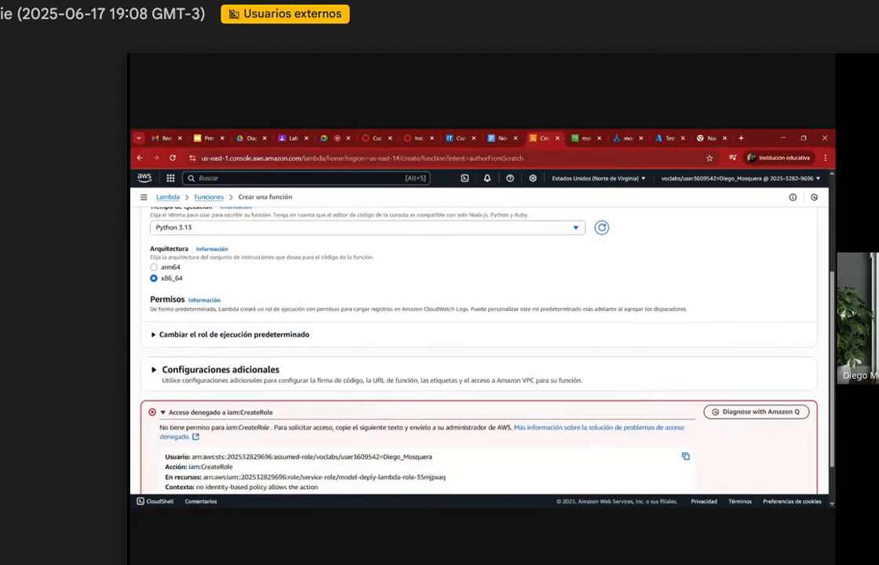
pyautogui.scroll(-2, 479, 338)
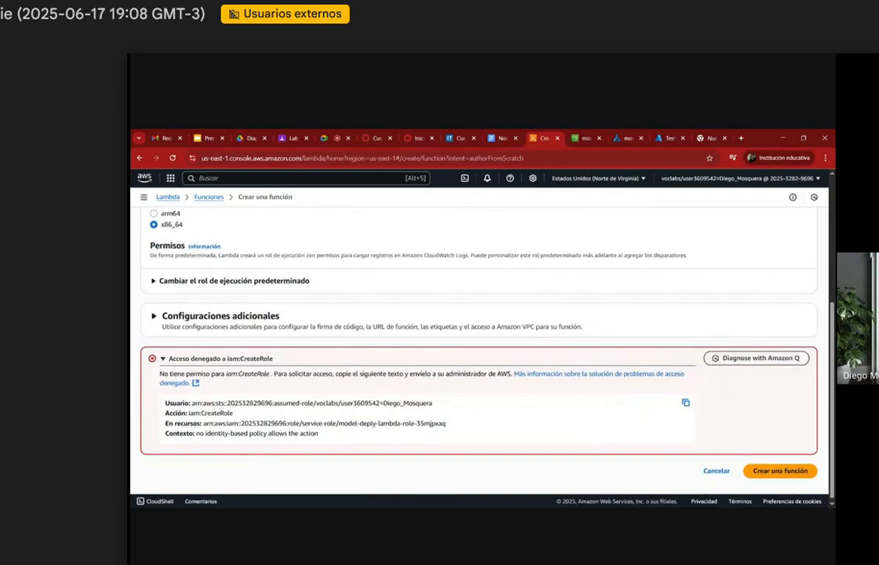
pyautogui.doubleClick(254, 374)
pyautogui.scroll(-1, 402, 391)
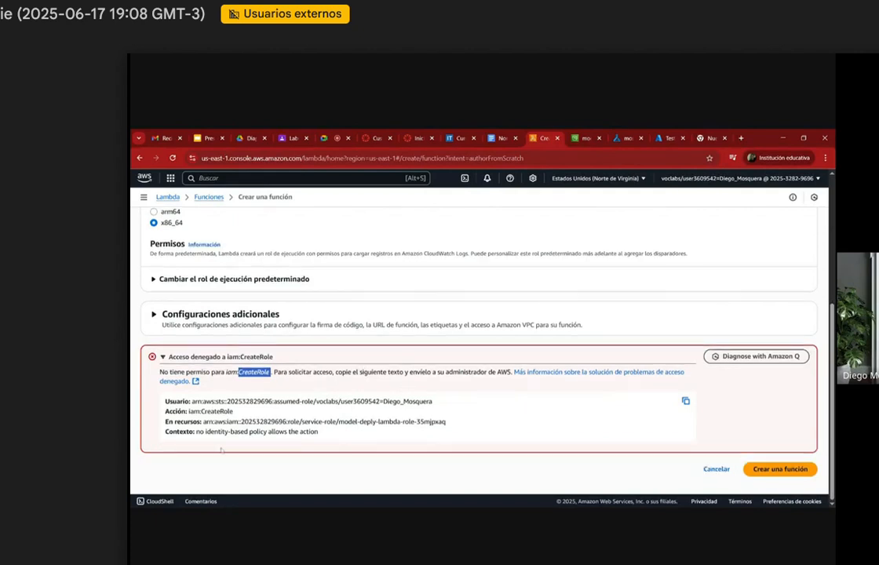
pyautogui.moveTo(212, 432); pyautogui.dragTo(317, 432)
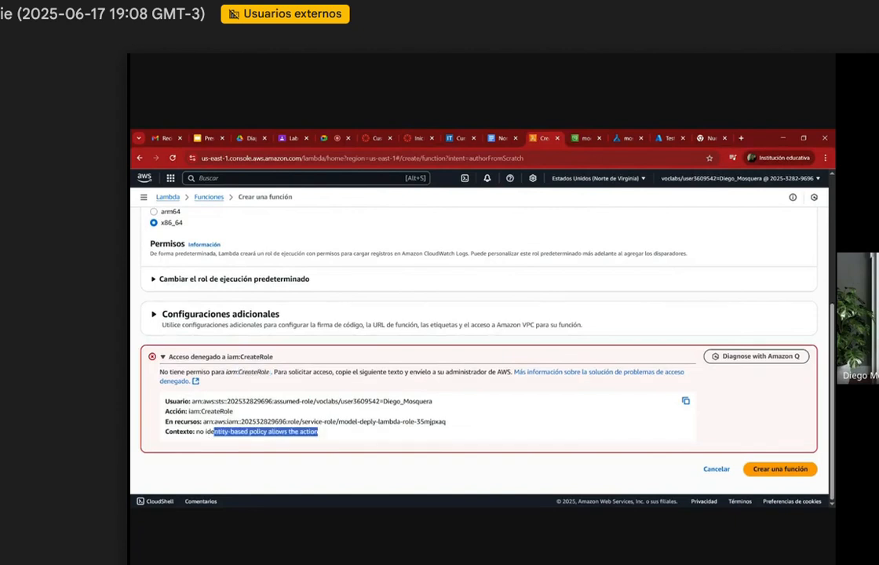
pyautogui.scroll(5, 471, 293)
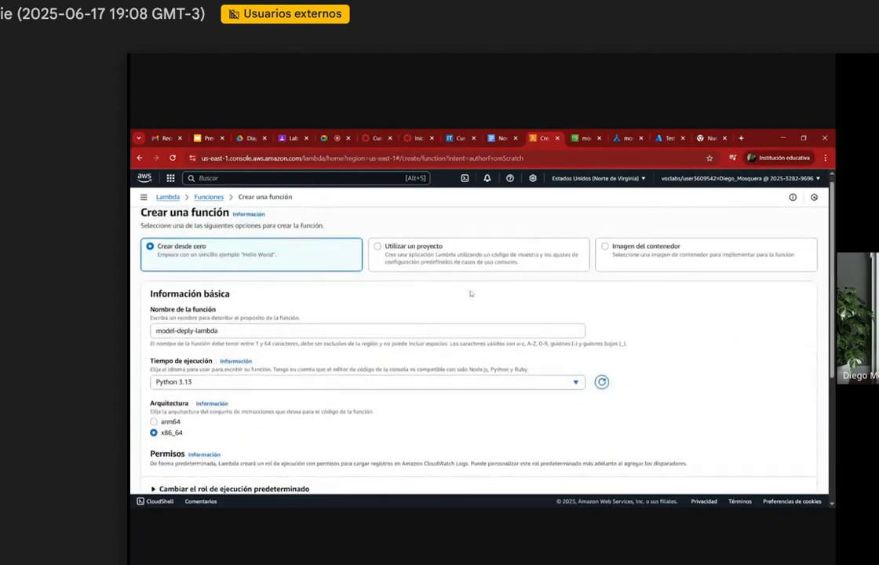
# Step: Look through the resource names document for the section with the Lambda function code
pyautogui.click(502, 138)
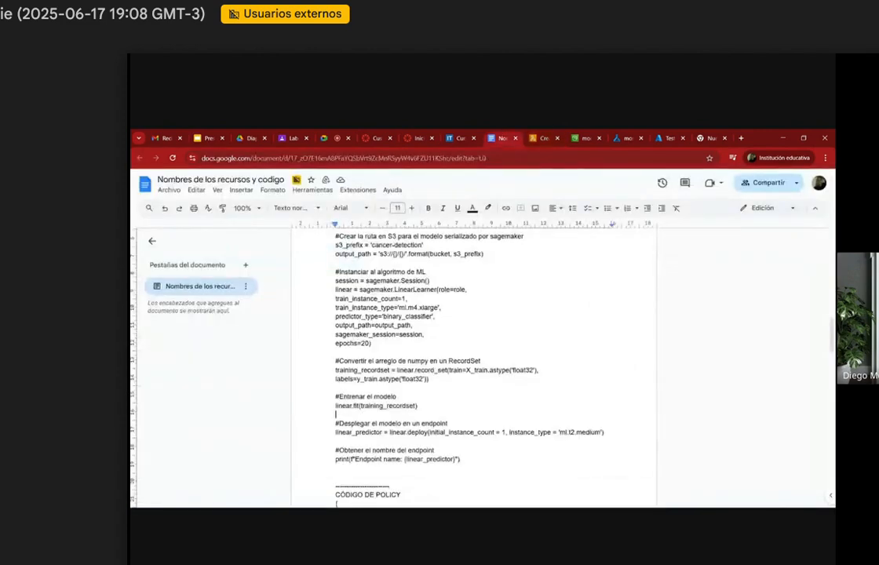
pyautogui.scroll(-10, 473, 369)
pyautogui.scroll(1, 473, 369)
pyautogui.scroll(-1, 473, 369)
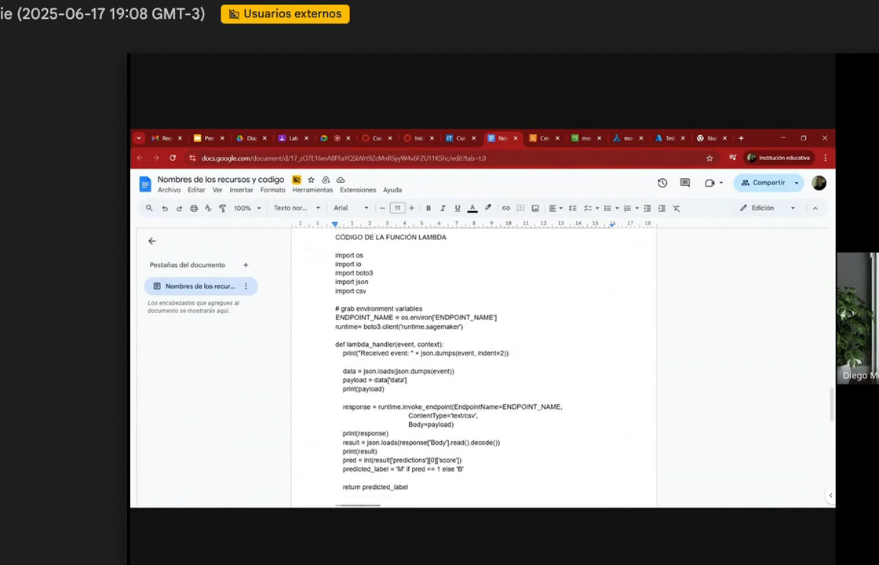